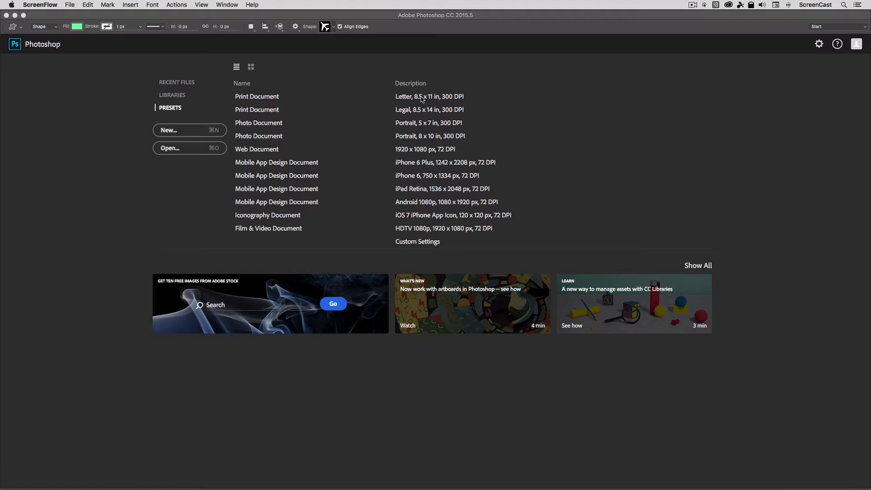
Create a new Letter print document (8.5 x 11 in, 300 DPI) from the start-screen preset.
left_click(422, 99)
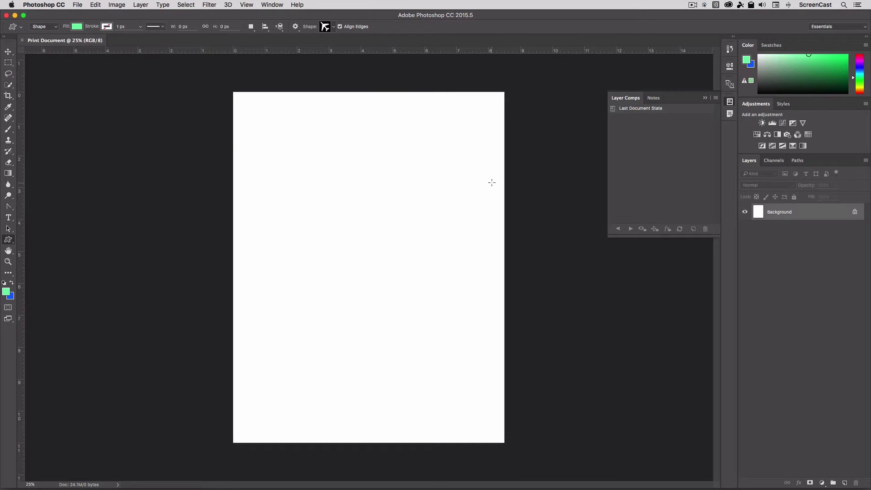
Save the blank document as the owner's portfolio .psd in Desktop > Portfolio Images.
left_click(730, 102)
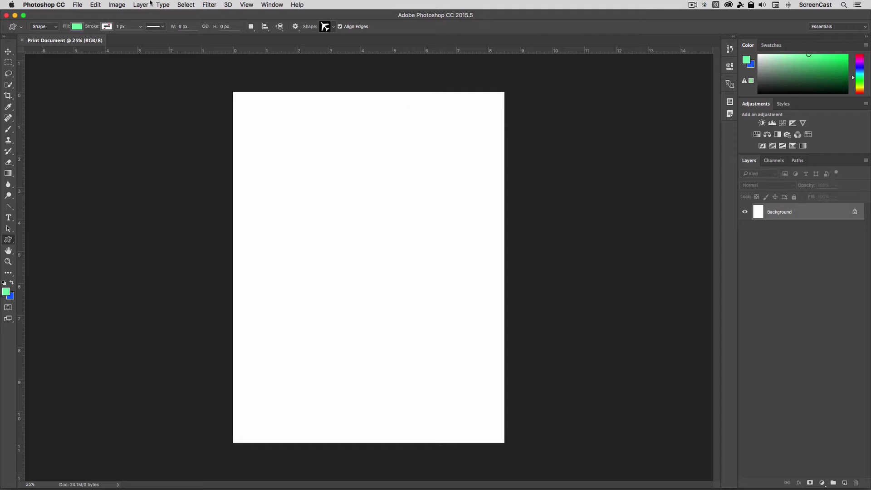
left_click(76, 4)
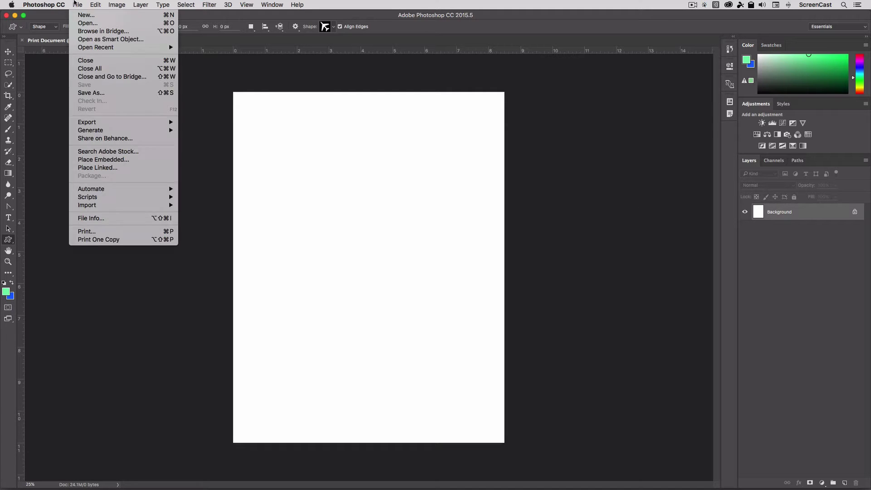
left_click(90, 92)
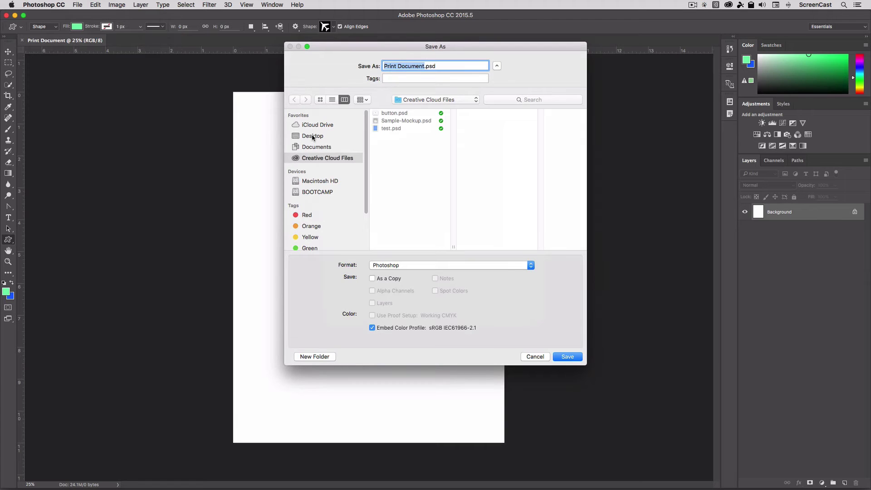
left_click(312, 137)
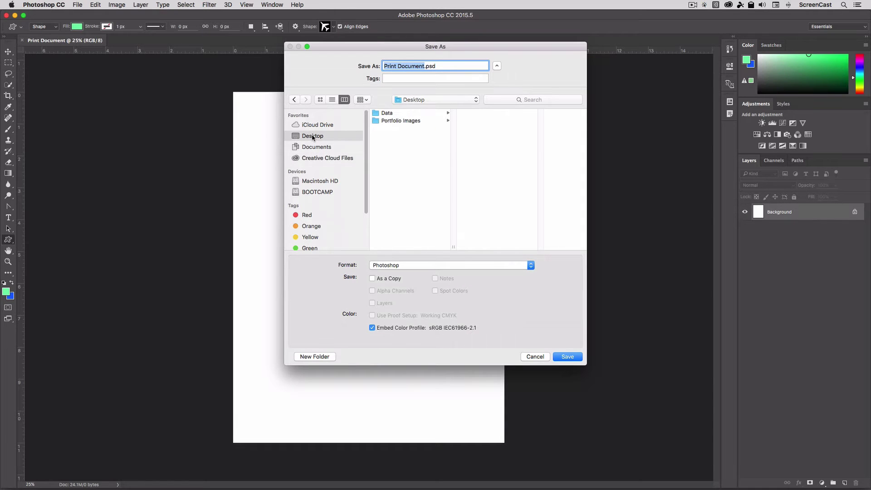
left_click(397, 120)
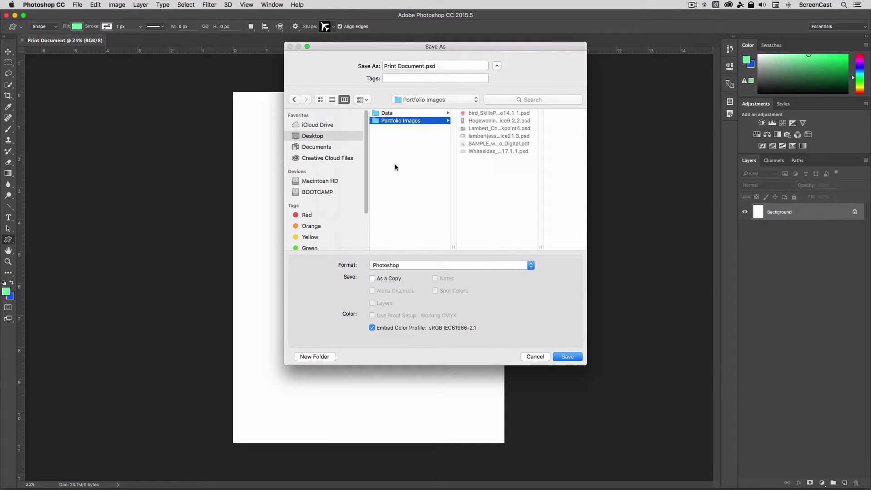
left_click(418, 68)
left_click_drag(424, 67, 353, 68)
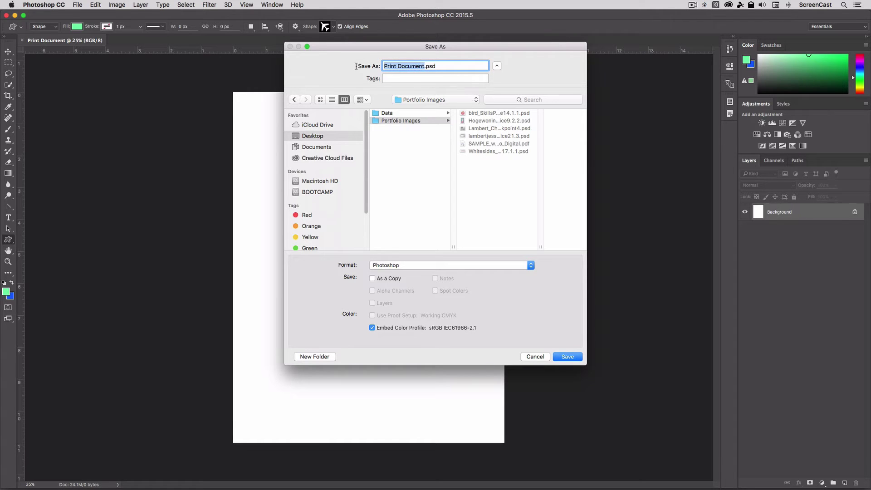
type("Andrew's Portfolio")
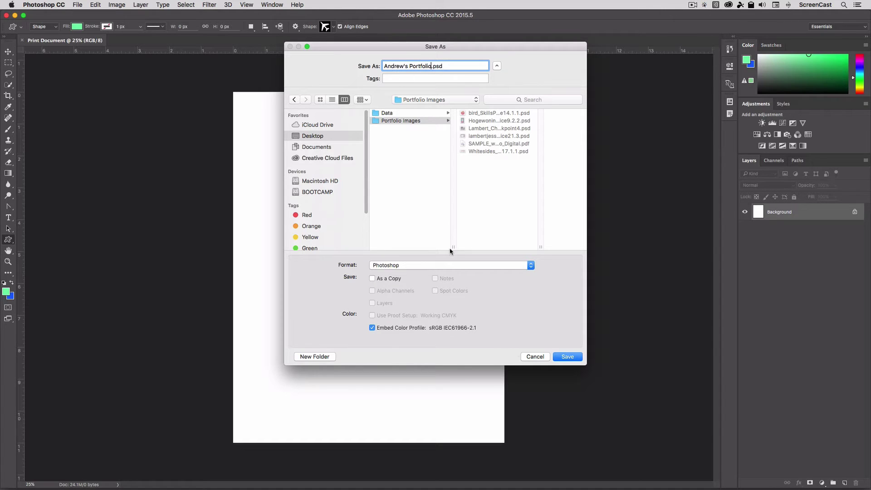
left_click(568, 358)
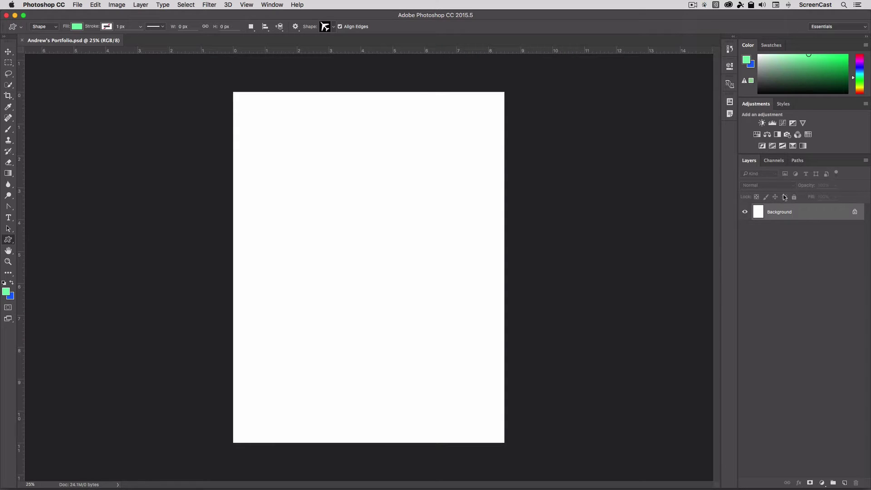
Convert the locked Background into an ordinary unlocked layer named Layer 0.
double_click(794, 214)
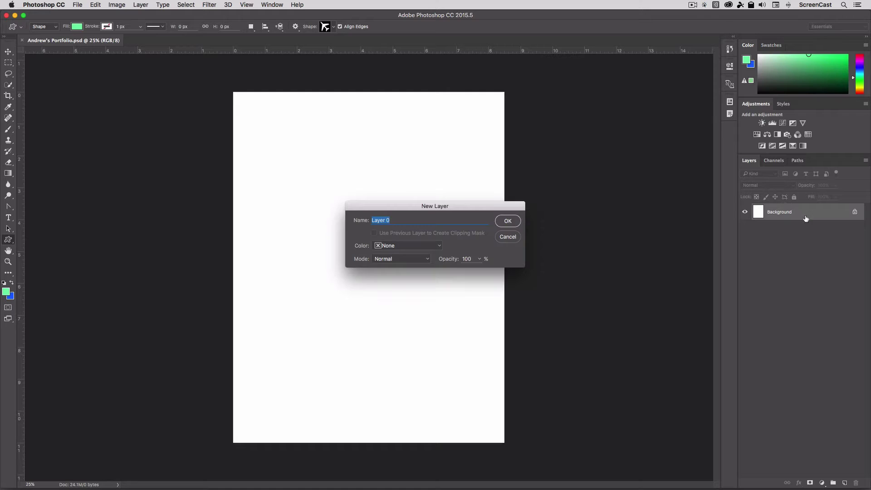
left_click(509, 224)
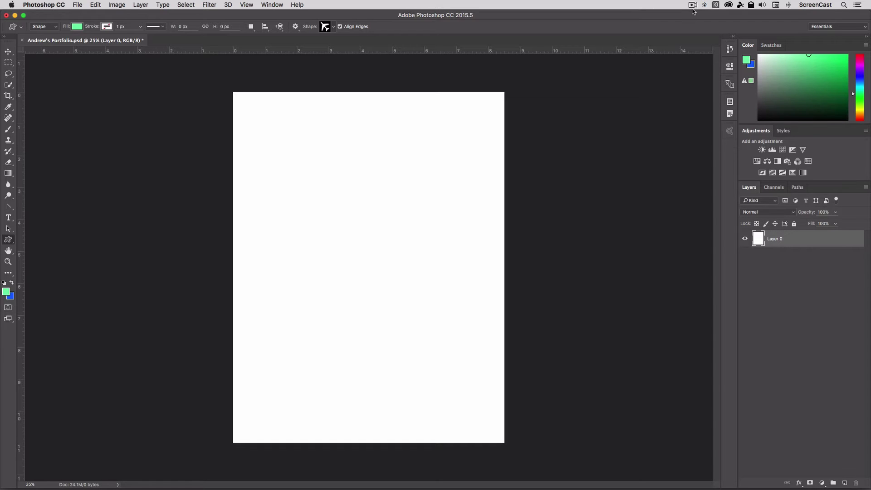
Open the Adobe Color Themes panel from Window > Extensions and show its Explore themes.
left_click(273, 5)
mouse_move(282, 59)
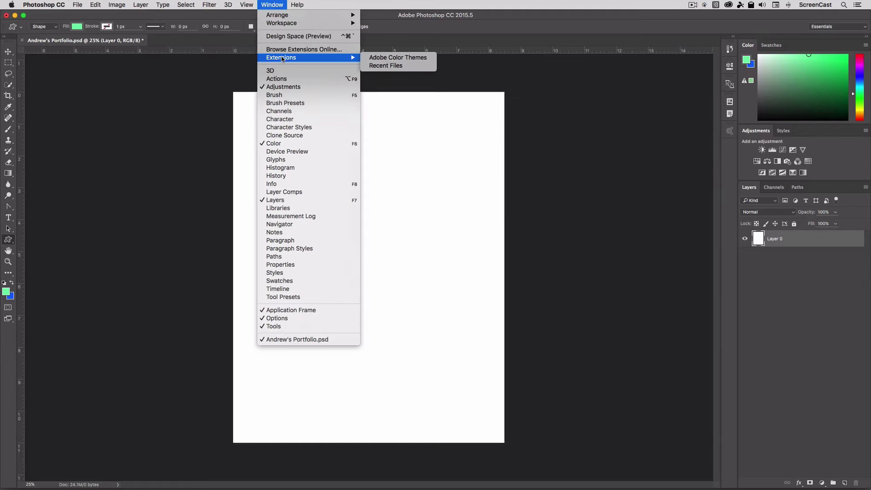
left_click(398, 58)
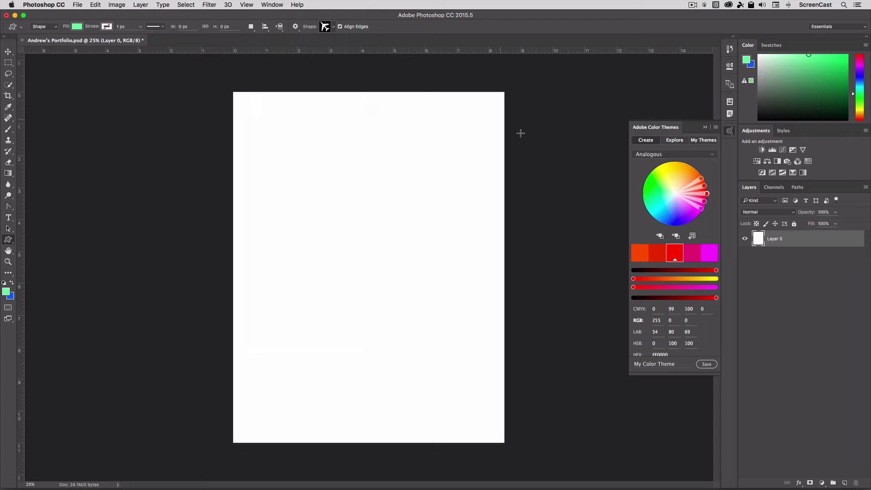
left_click(708, 141)
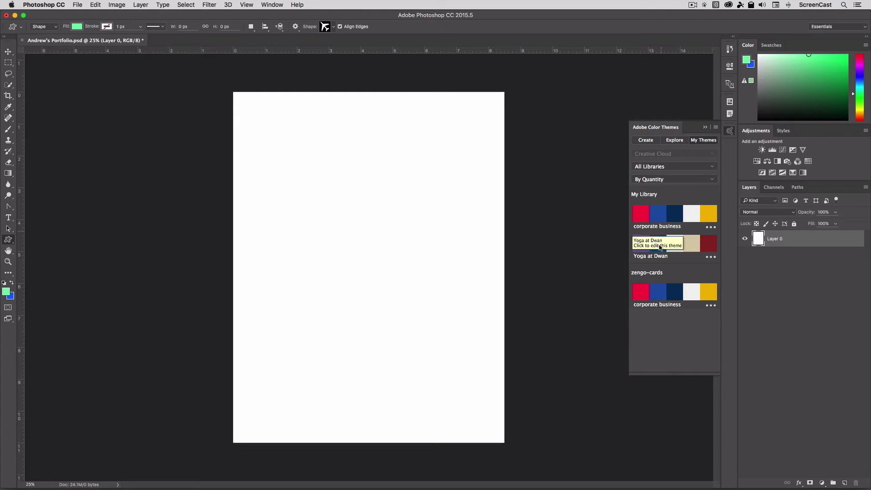
left_click(653, 142)
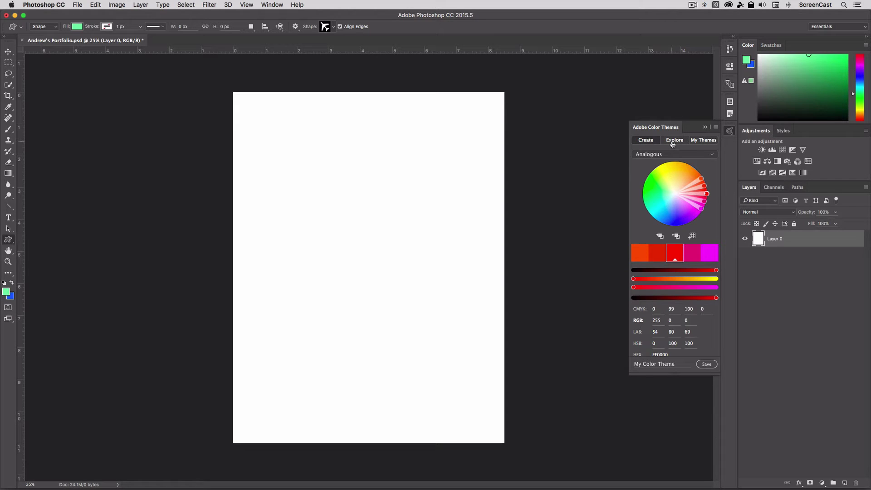
left_click(674, 141)
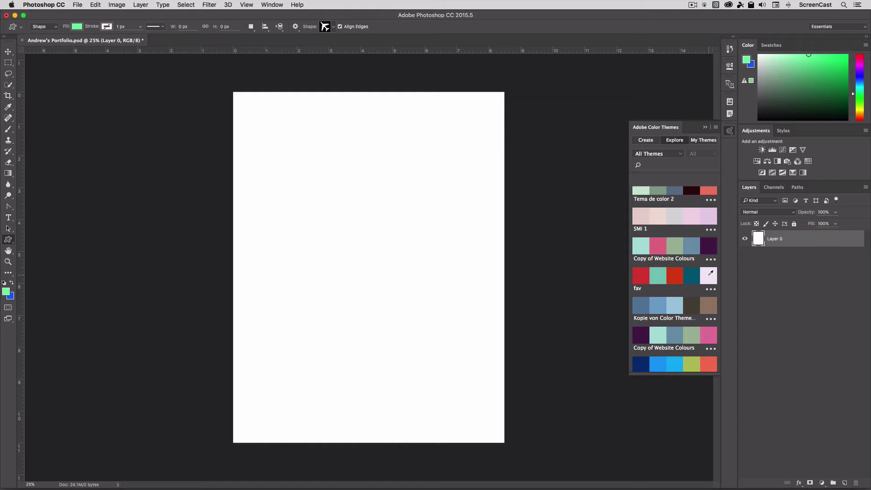
Scroll to the Farbdesign 2 theme and set the foreground colour to its salmon swatch.
scroll(708, 267, "down", 5)
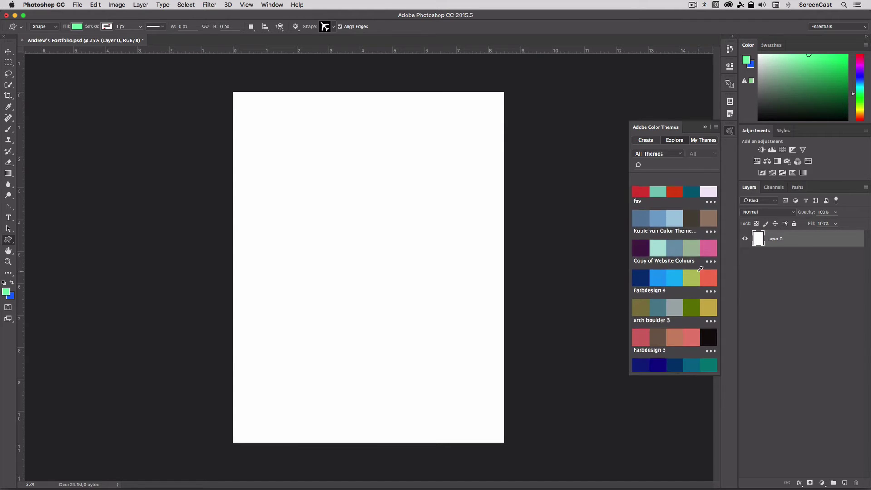
scroll(700, 261, "down", 6)
scroll(699, 273, "down", 7)
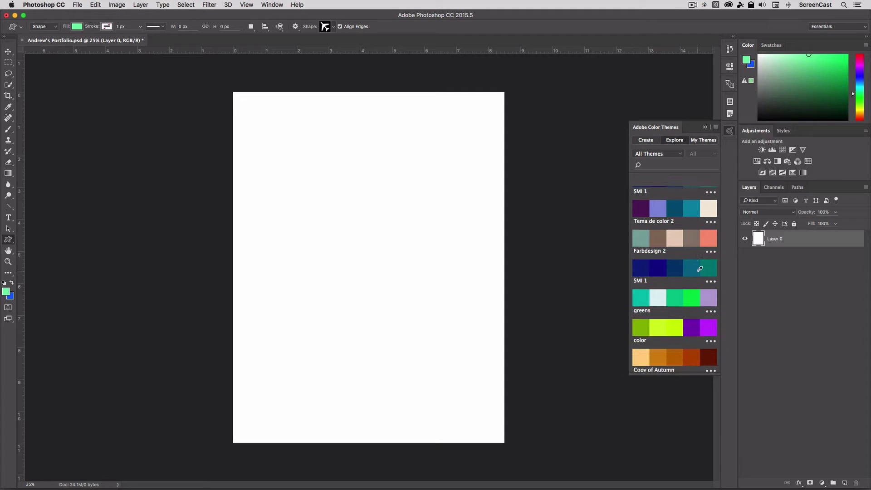
scroll(699, 270, "down", 1)
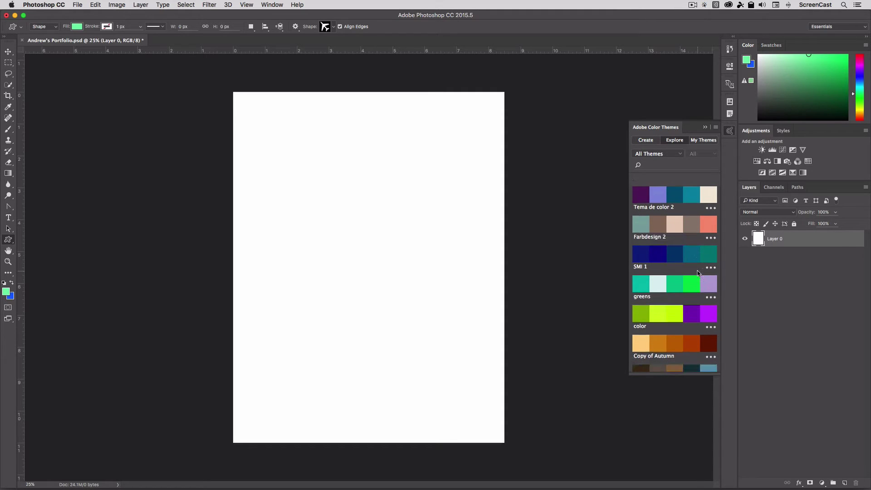
scroll(699, 273, "down", 1)
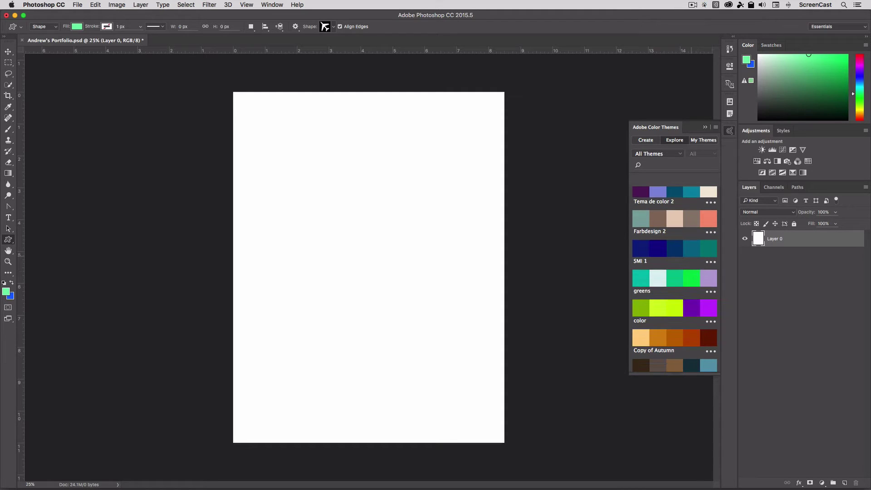
left_click(691, 218)
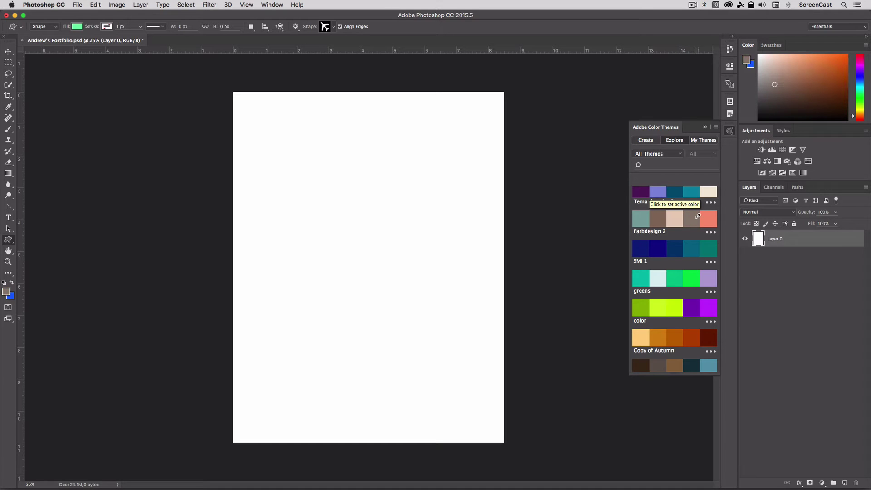
left_click(709, 217)
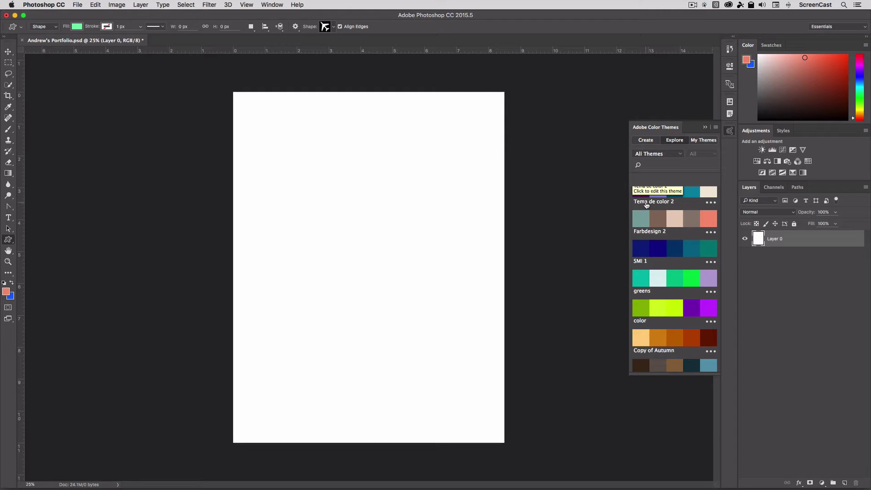
Save a copy of Farbdesign 2 to the zengo-cards library, then return to Explore.
left_click(647, 233)
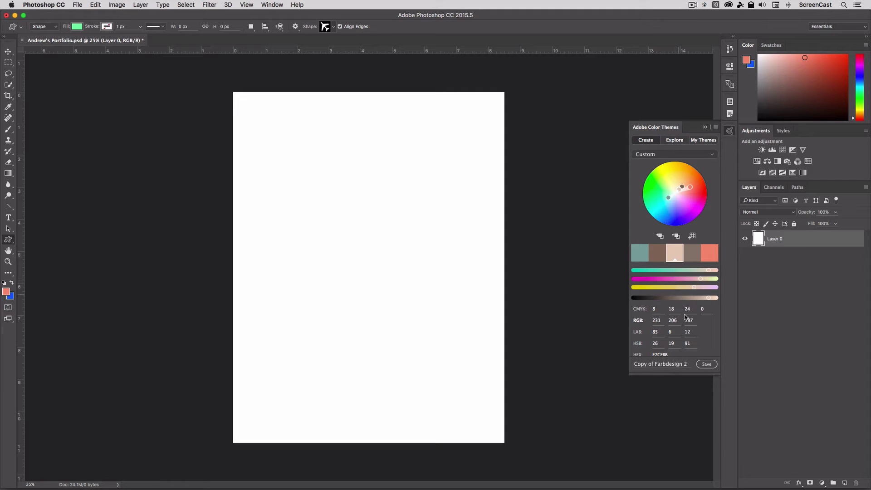
left_click(706, 364)
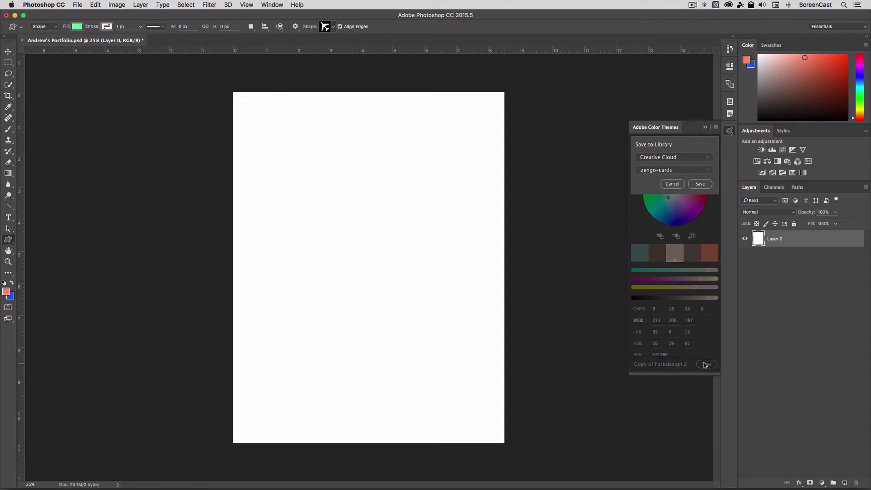
left_click(700, 184)
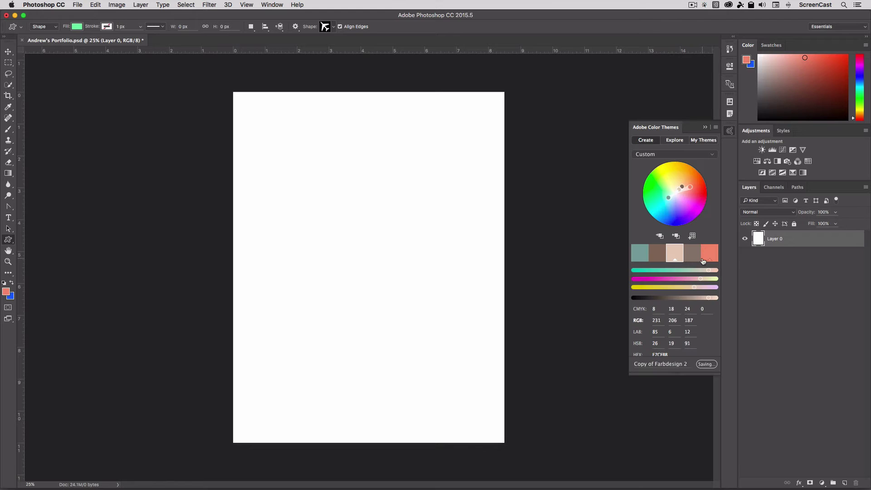
left_click(703, 141)
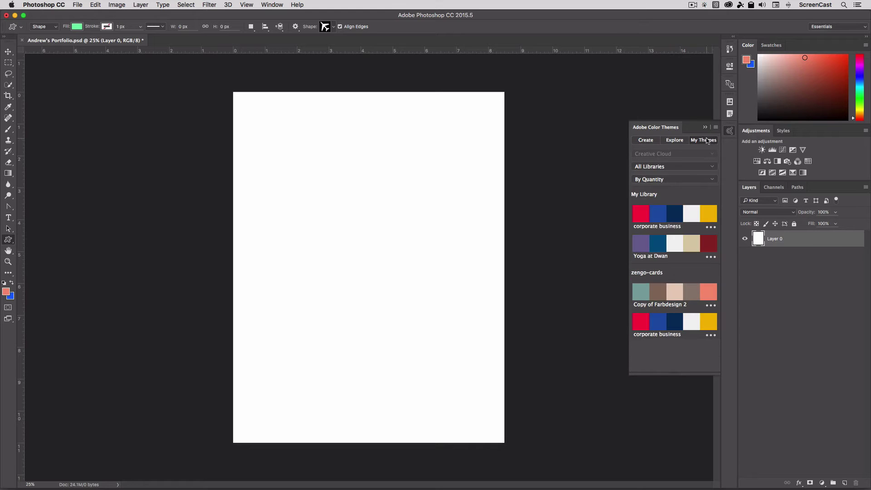
left_click(678, 141)
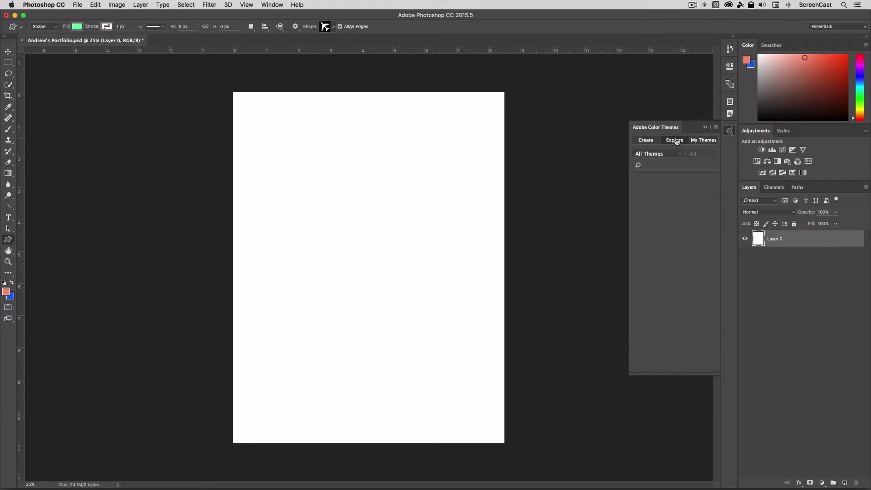
On a new layer, draw a green square at the top-left and Alt-drag copies to its right.
left_click(710, 140)
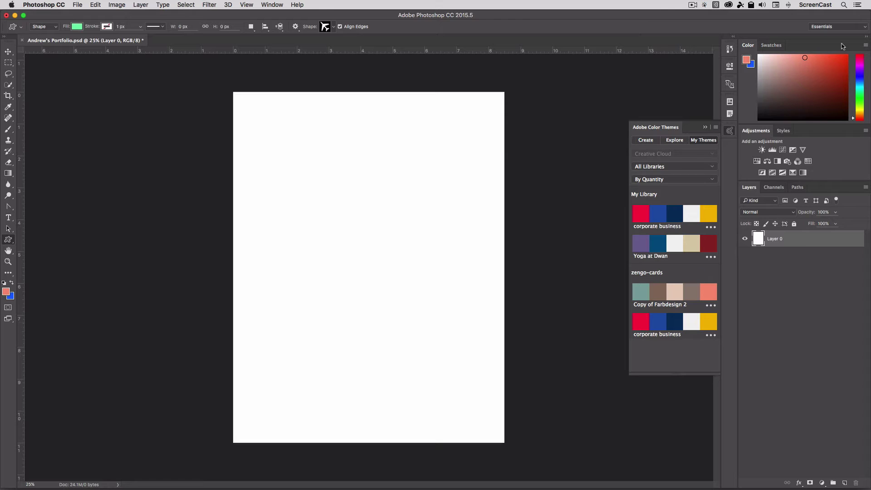
left_click(774, 46)
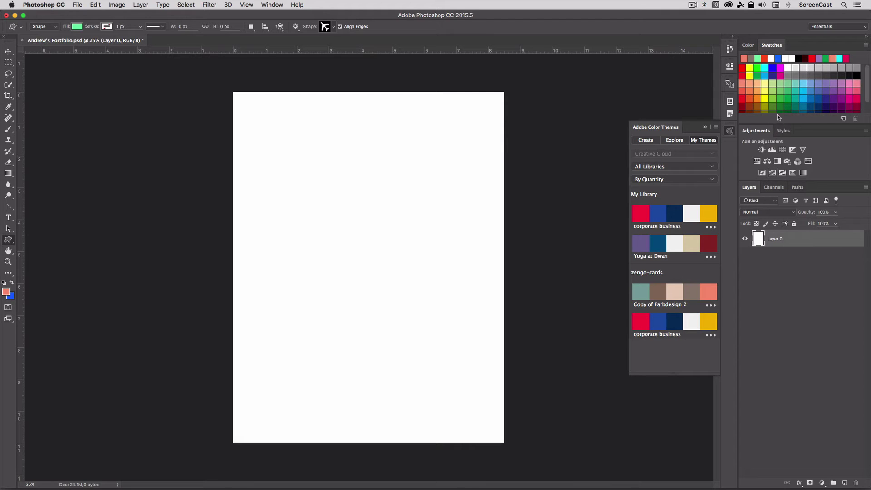
left_click(845, 483)
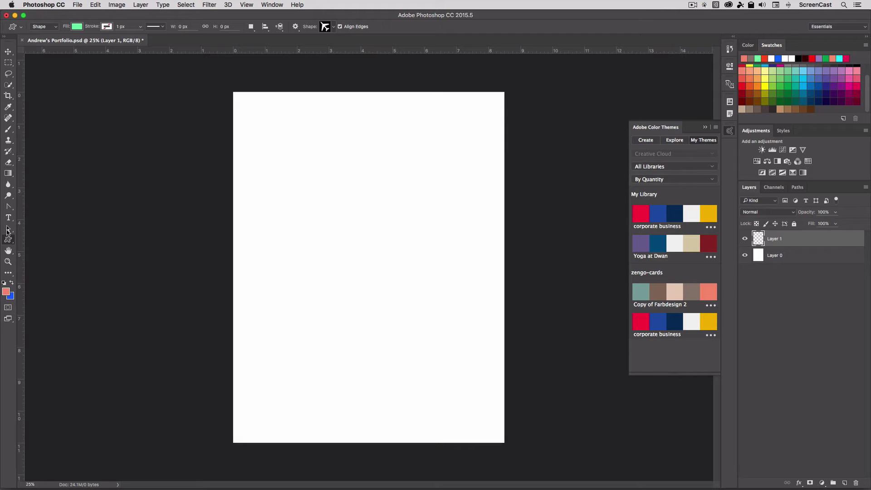
left_click_drag(8, 244, 29, 238)
left_click_drag(262, 116, 293, 145)
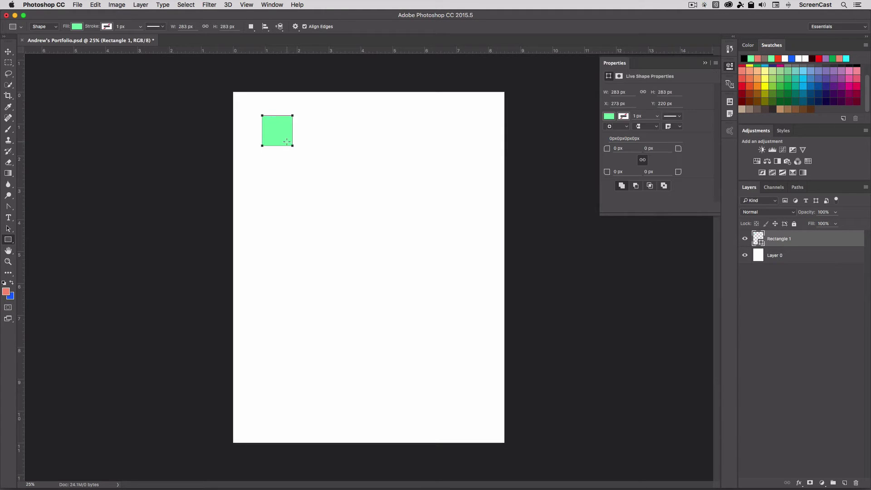
key("v")
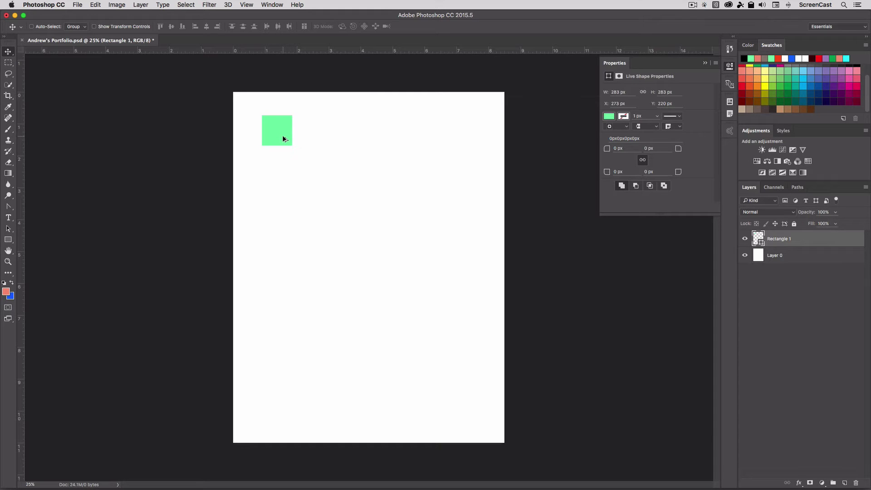
left_click_drag(282, 139, 394, 140)
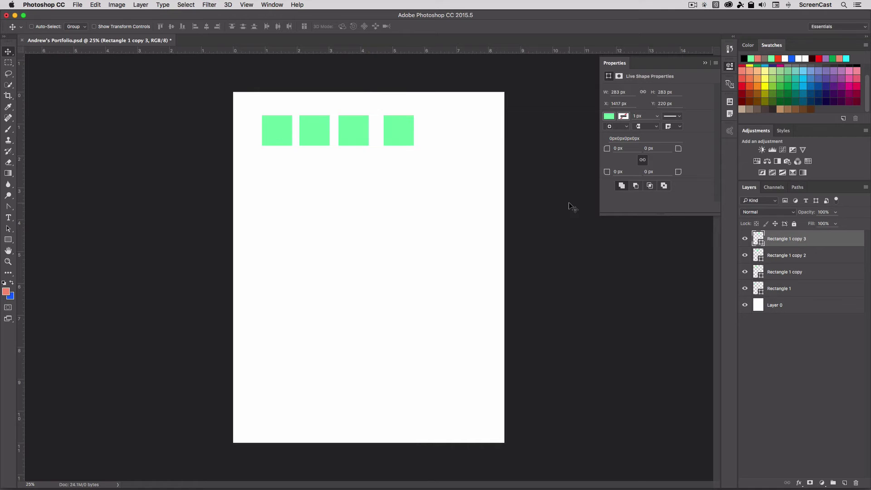
Fill the fourth square beige and the third square coral from the saved theme.
left_click(730, 130)
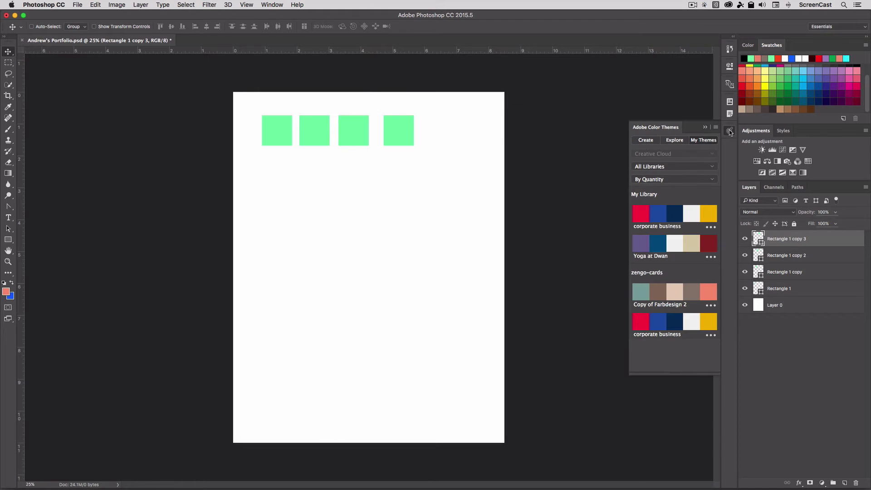
left_click(677, 296)
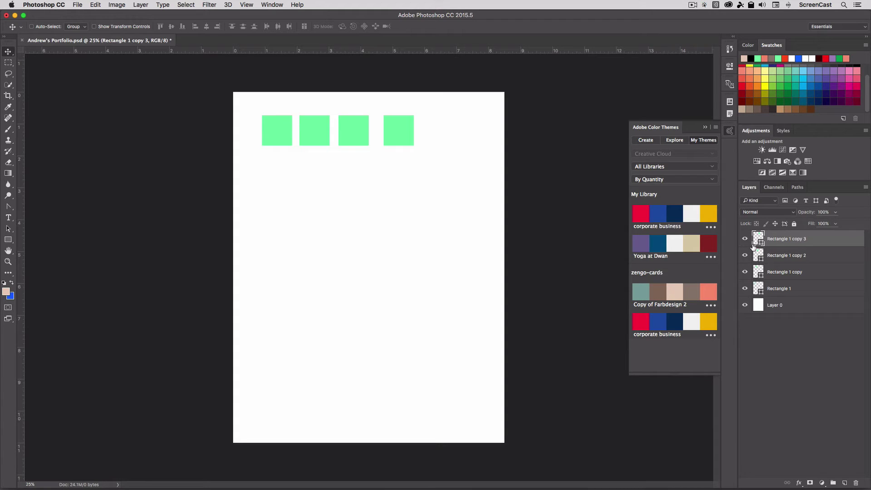
key("super+BackSpace")
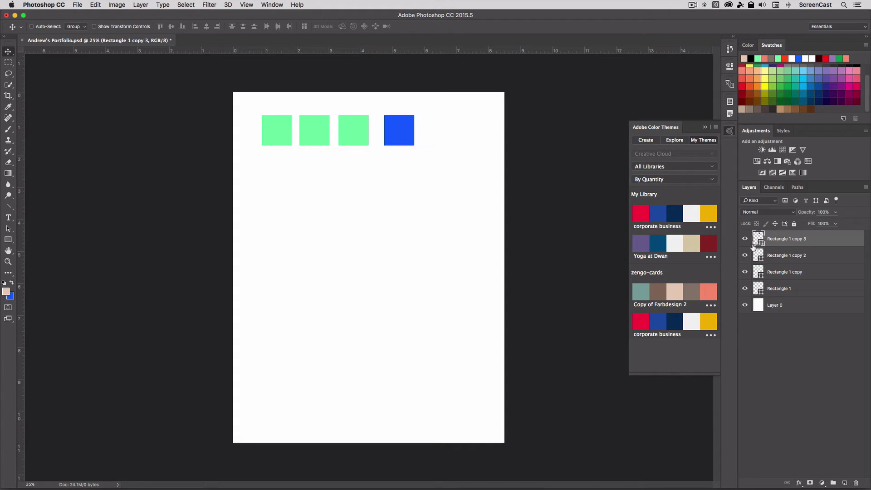
key("alt+BackSpace")
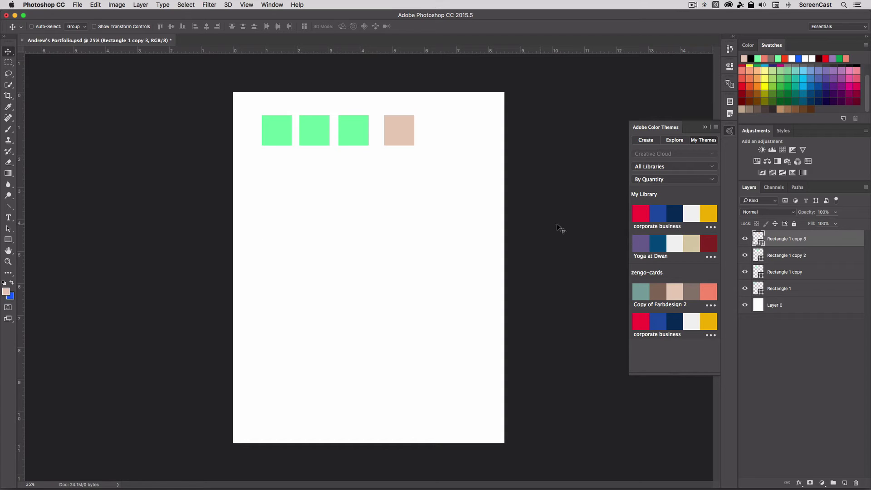
left_click(711, 290)
left_click(787, 255)
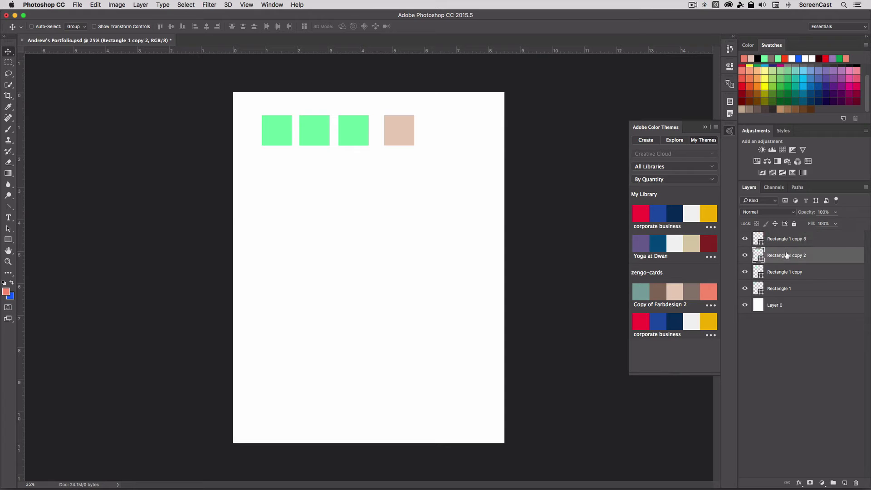
key("alt+BackSpace")
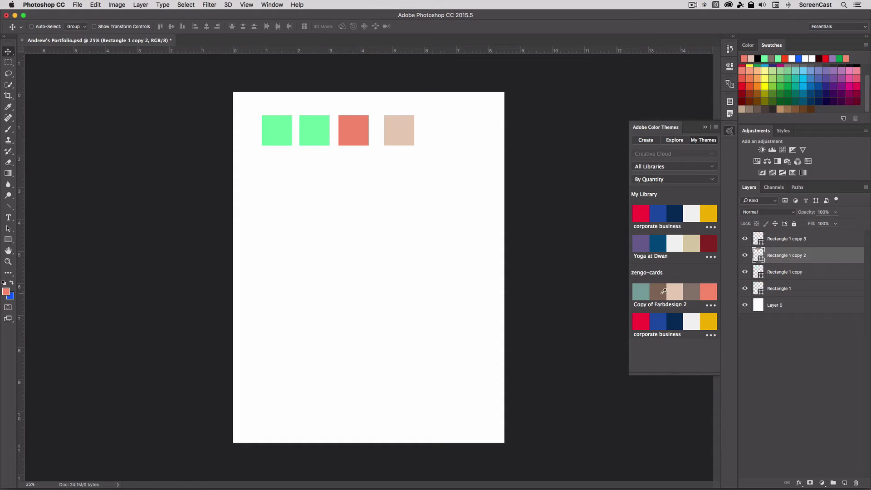
Fill the second square teal and delete the original green square.
left_click(773, 276)
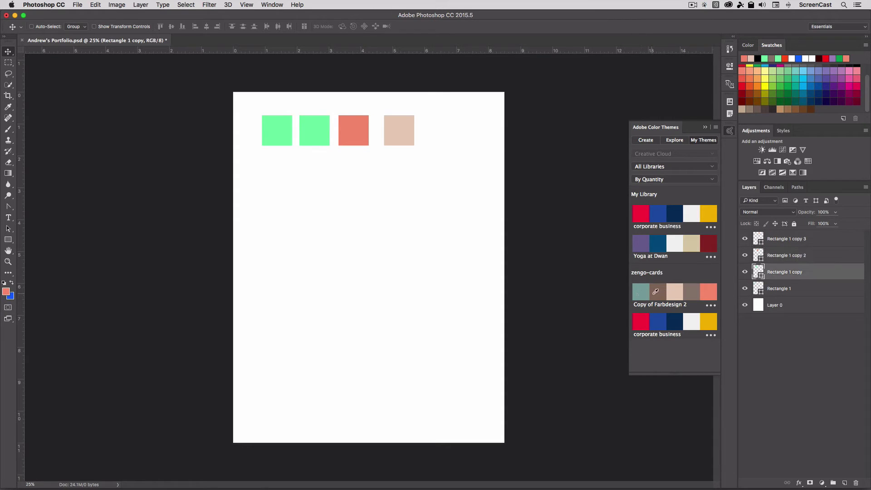
left_click(646, 295)
key("alt+BackSpace")
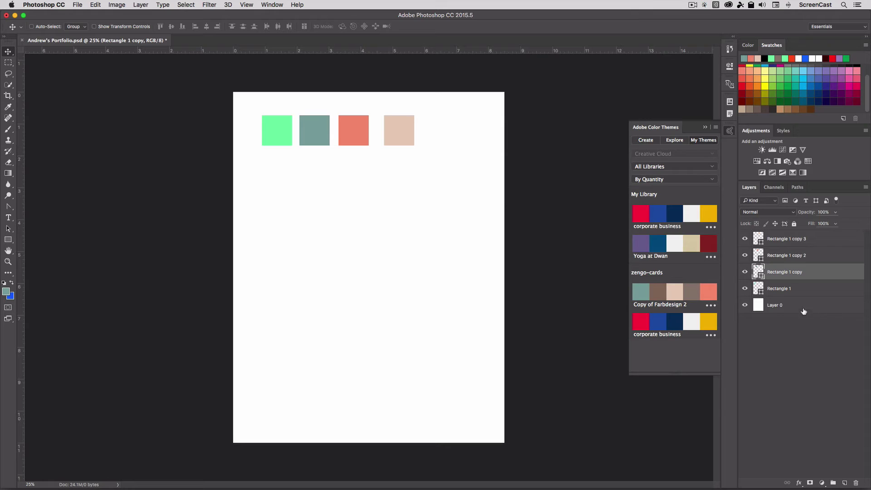
left_click(781, 290)
key("BackSpace")
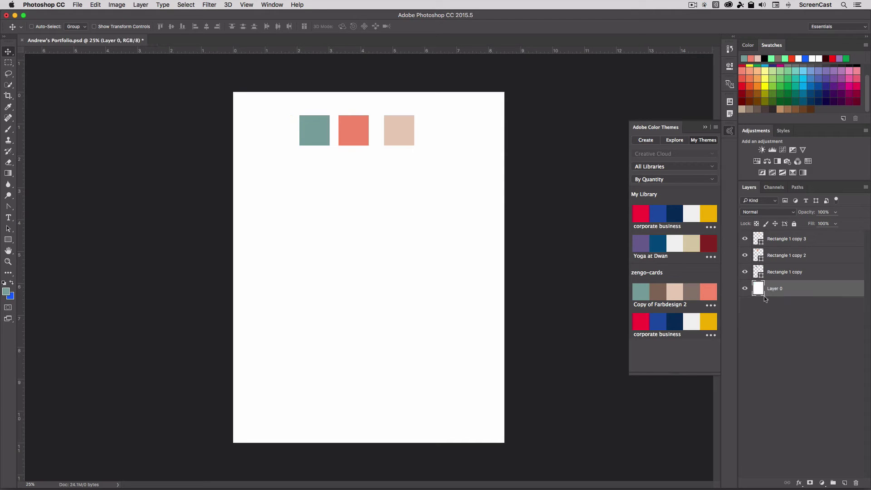
Select the three square layers and group them with Cmd+G.
left_click(730, 131)
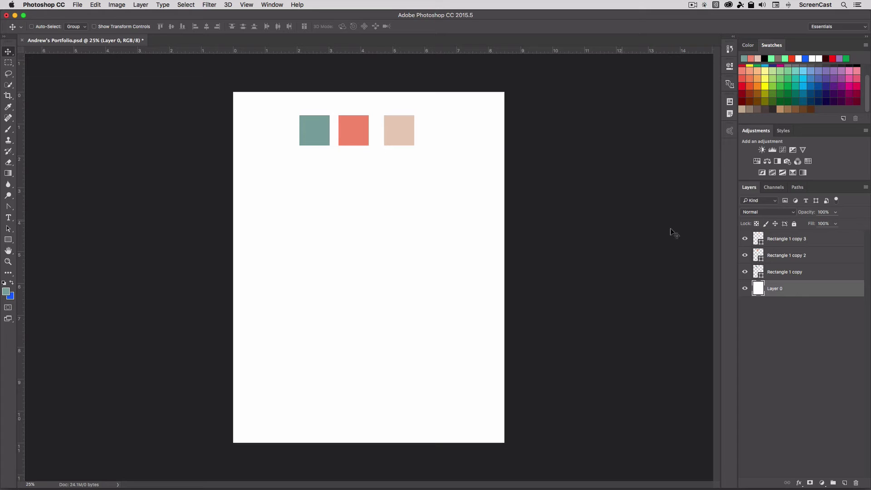
left_click(775, 275)
left_click(776, 255)
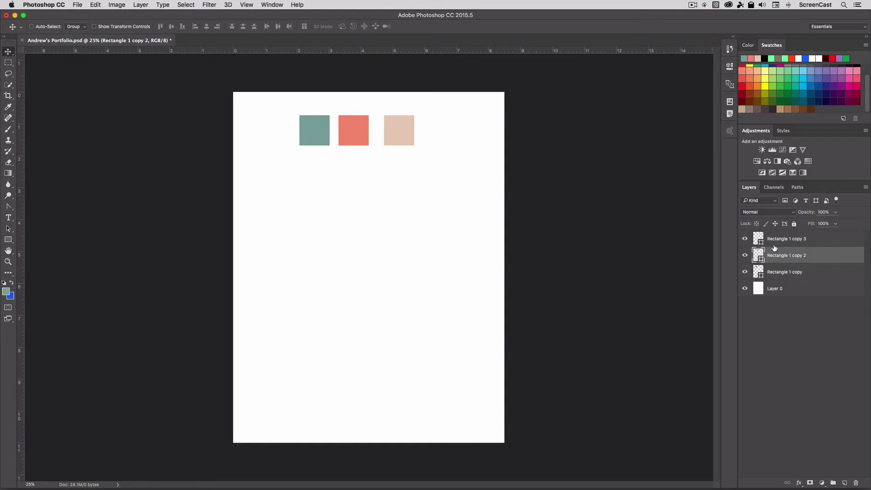
left_click(773, 241)
left_click(782, 272, "shift")
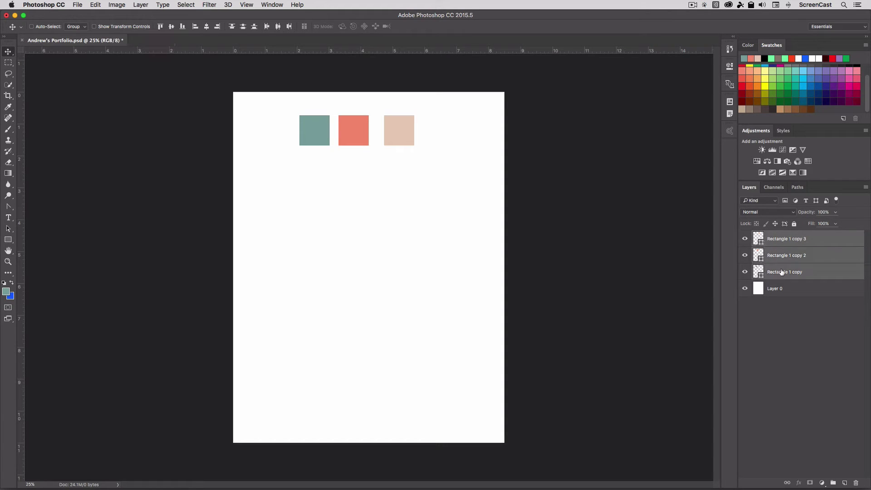
key("super+g")
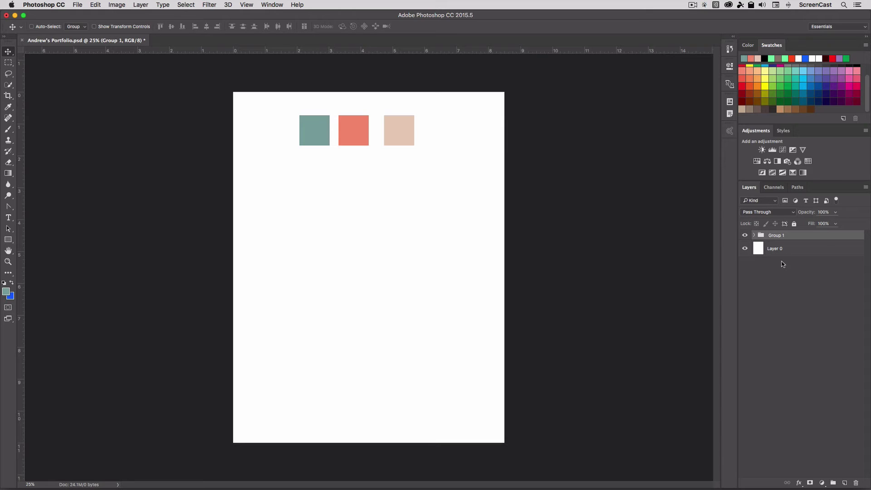
Name the group 'Colors', collapse it, and show the Color panel.
double_click(779, 236)
type("Colors")
key("Return")
left_click(754, 237)
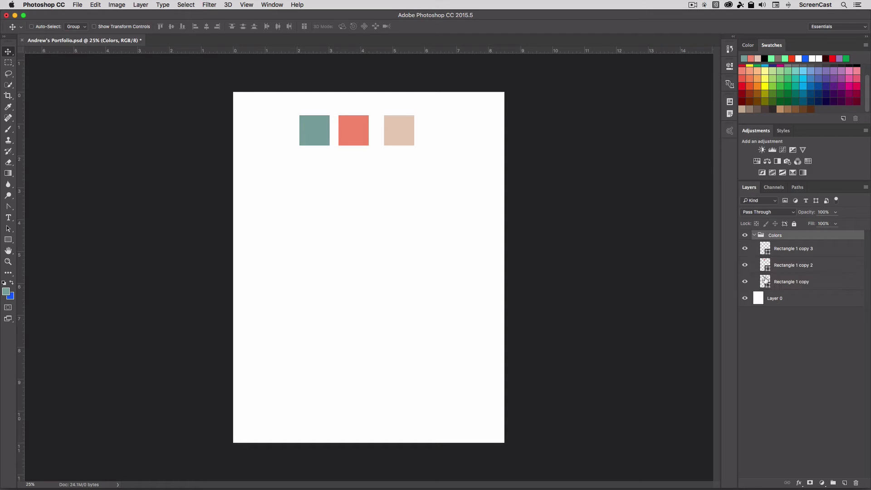
left_click(754, 236)
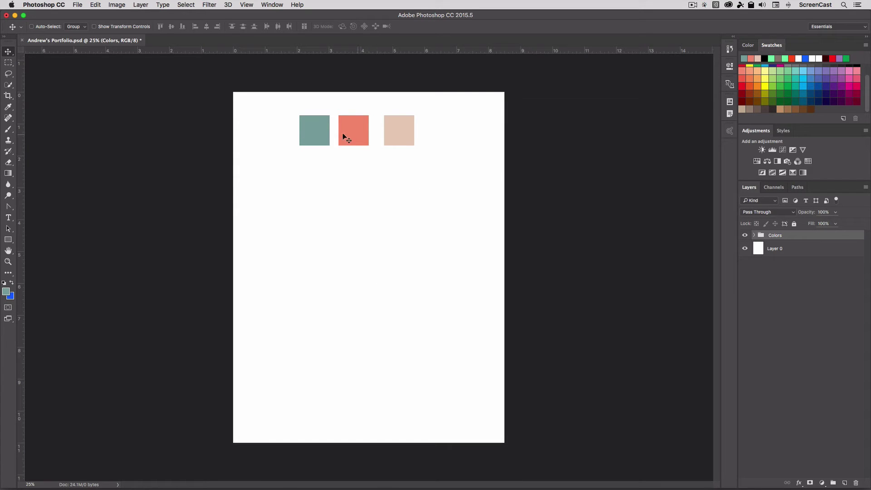
left_click_drag(839, 126, 833, 236)
key("F6")
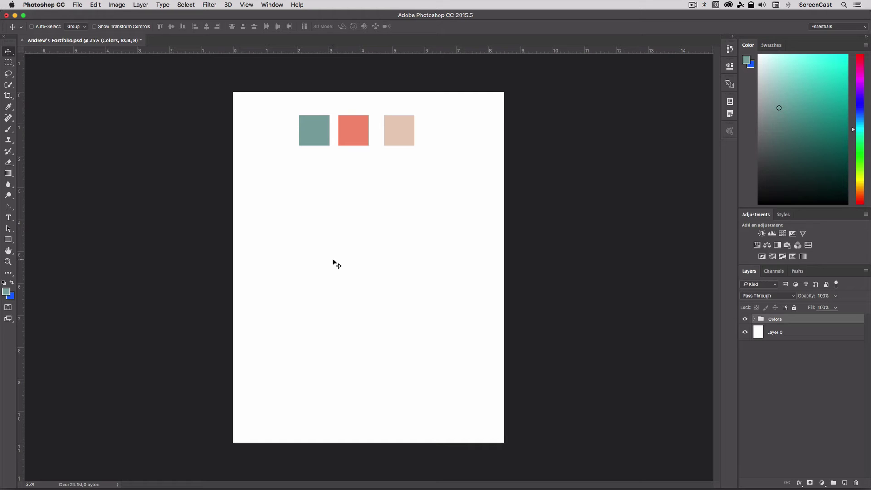
key("super+Tab")
key("Tab")
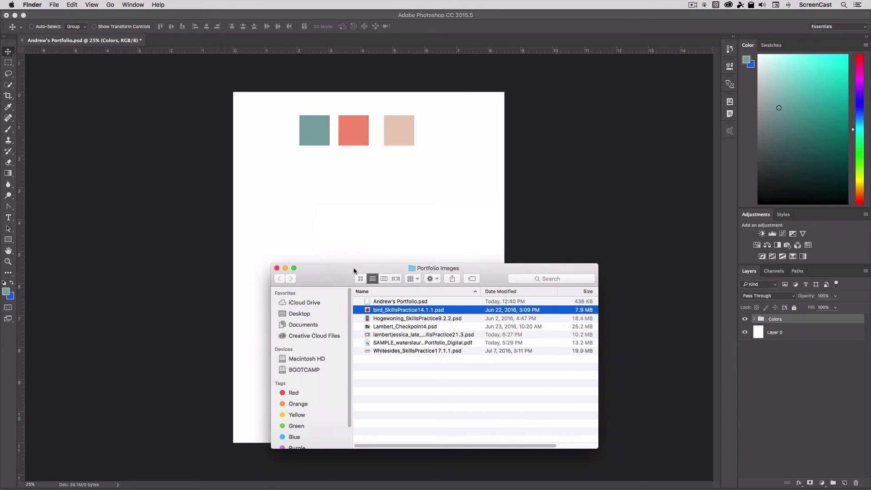
left_click_drag(355, 271, 287, 213)
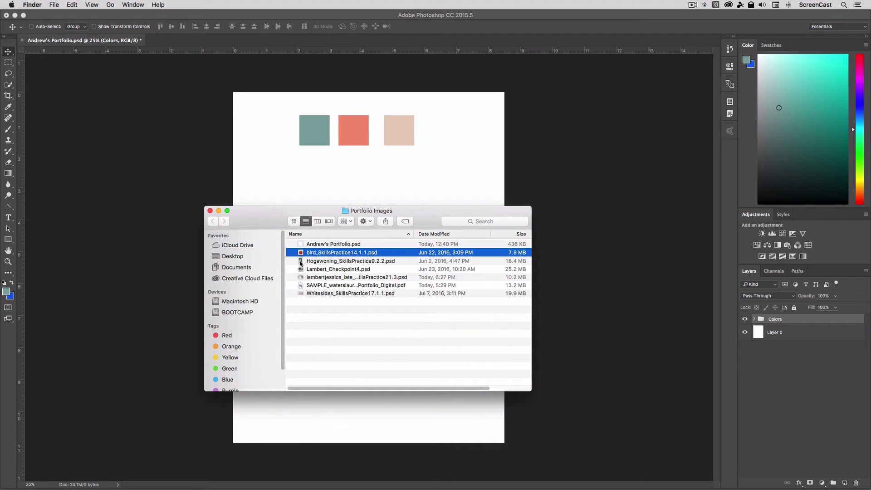
left_click(312, 286)
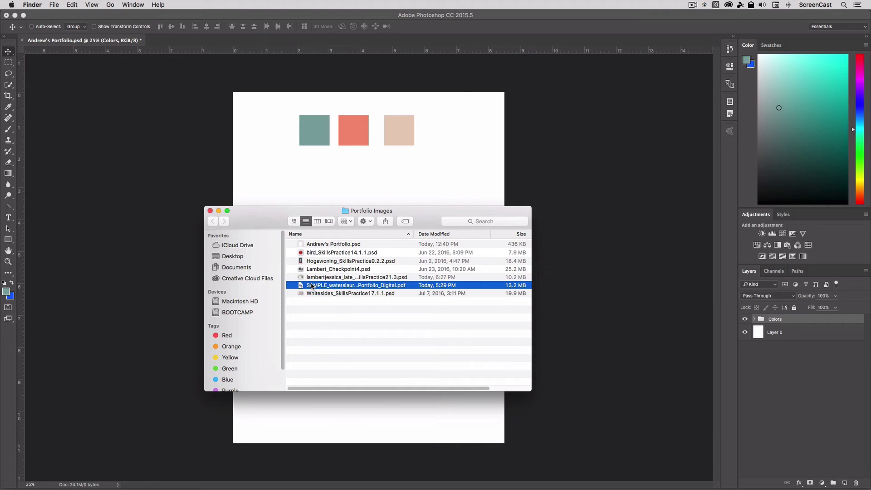
key("space")
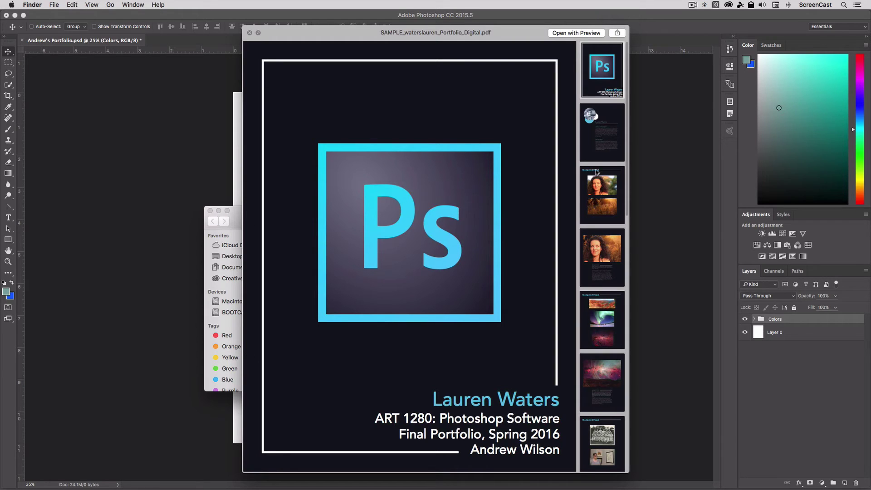
left_click(604, 147)
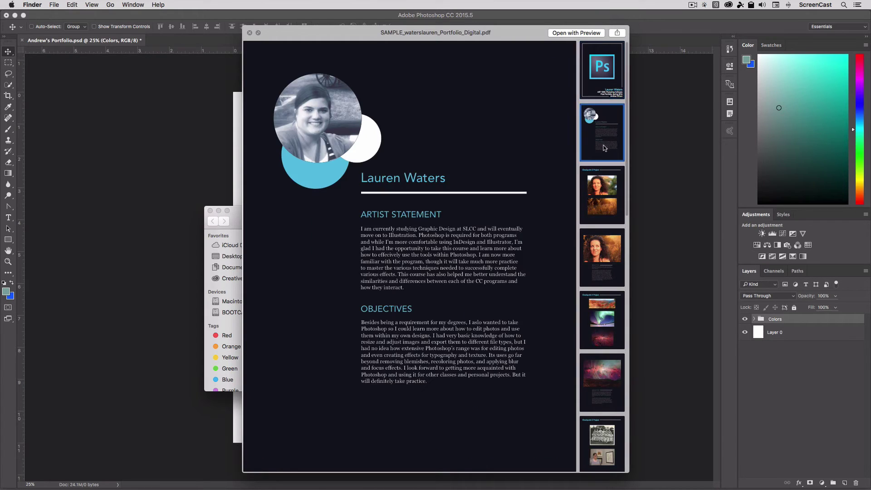
left_click(610, 175)
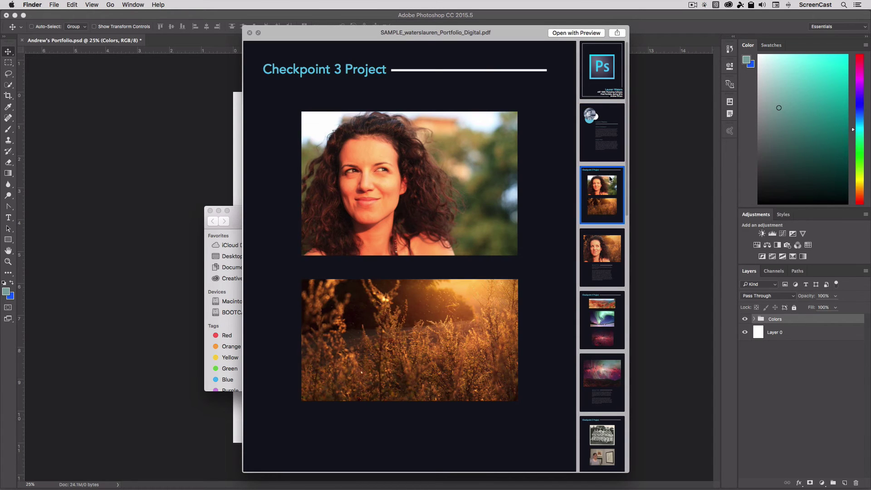
key("Down")
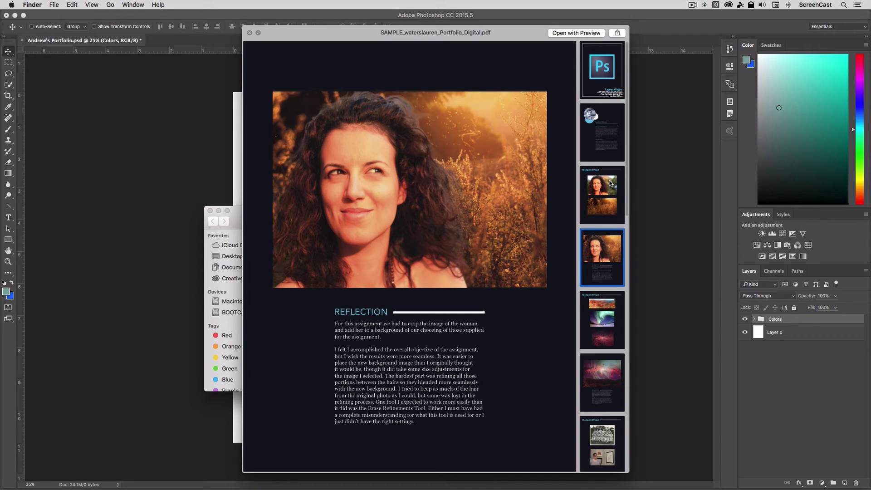
key("Down")
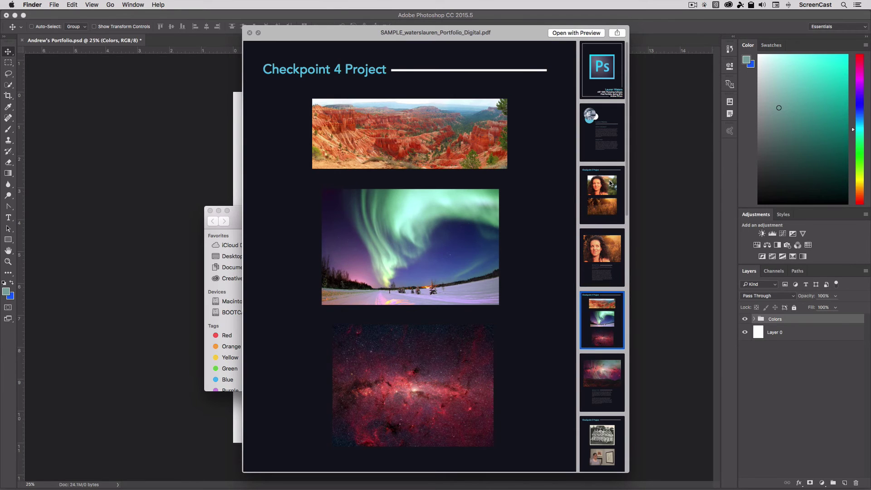
key("Down")
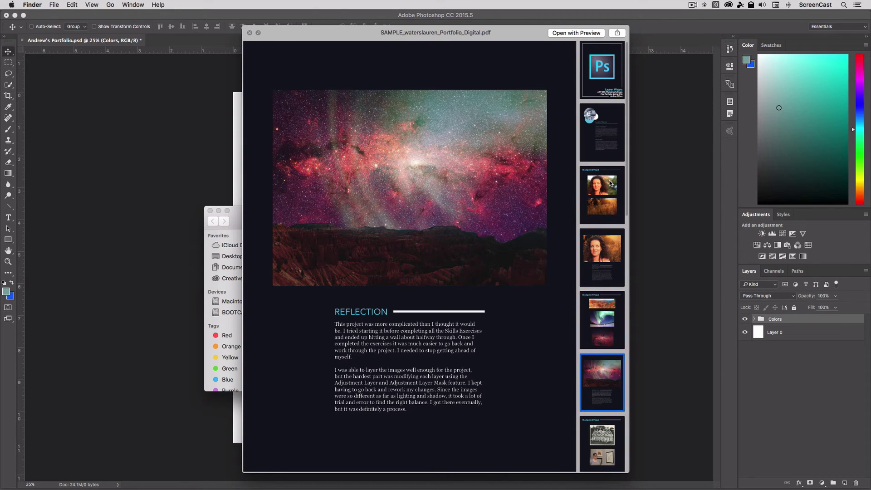
key("Down")
key("Down")
key("Down")
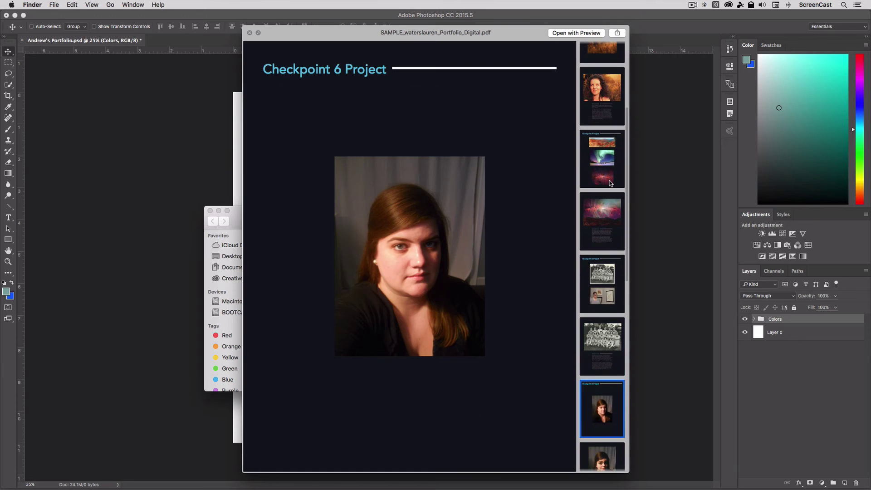
key("Up")
key("Up")
key("Up")
key("Up")
key("Up")
key("Up")
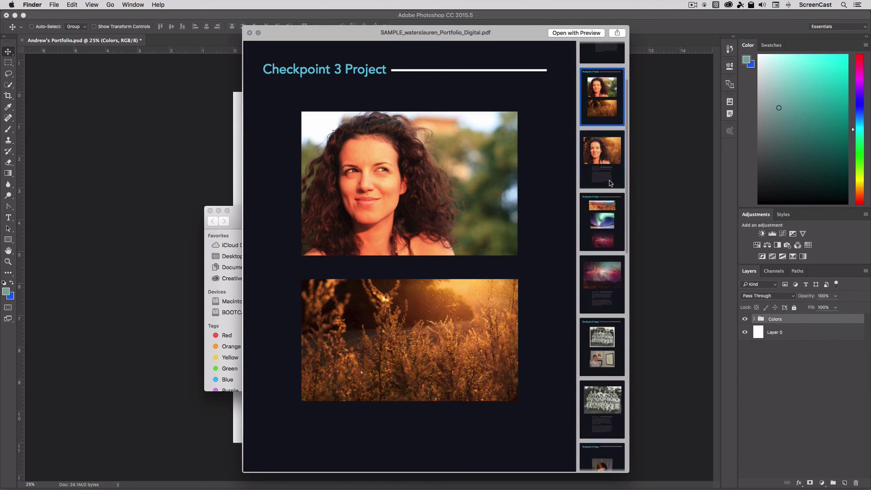
key("Up")
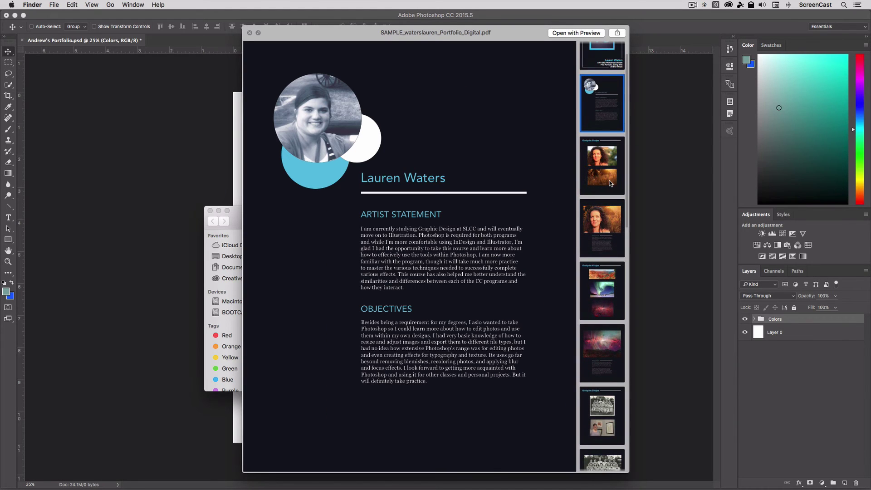
key("Up")
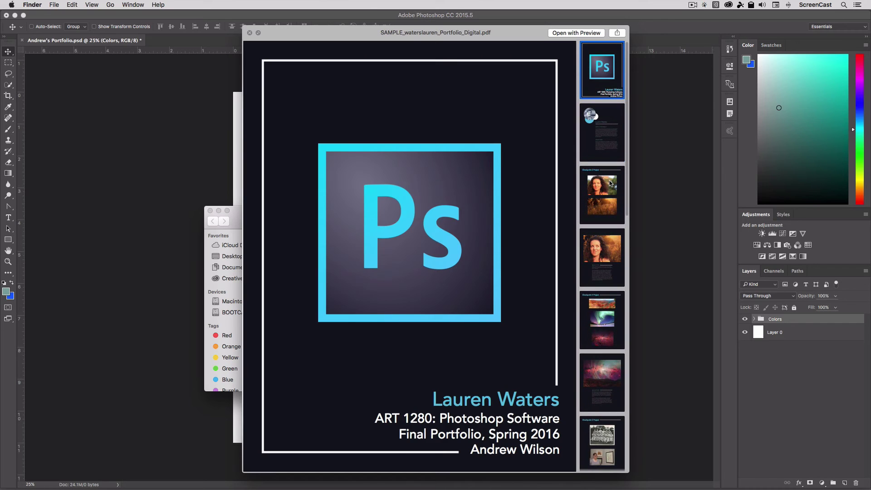
key("space")
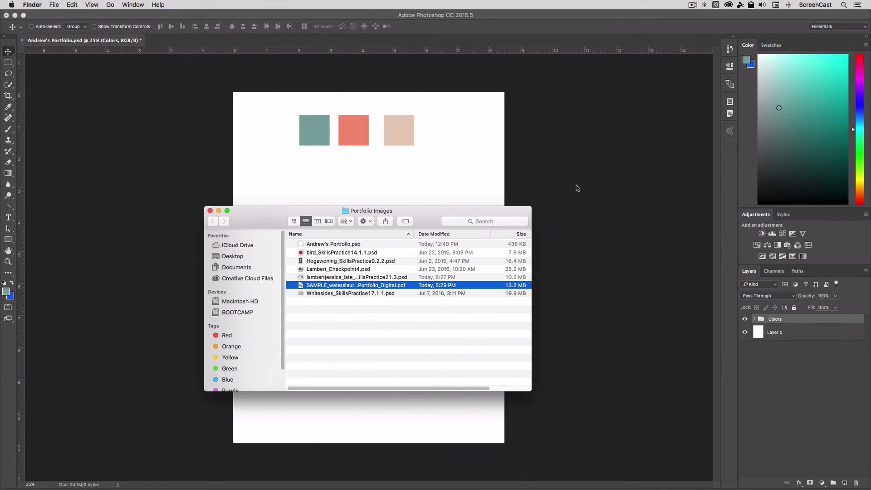
Sample the teal square and fill Layer 0's page background with it.
left_click(218, 211)
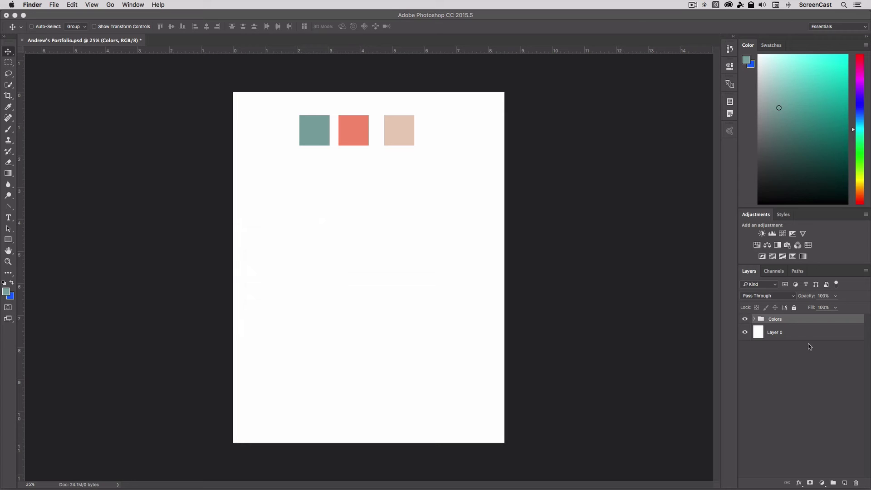
left_click(796, 336)
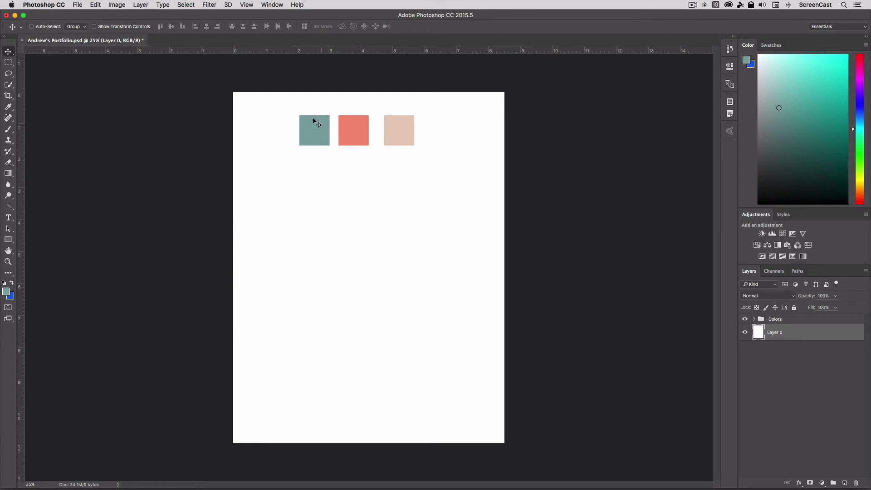
key("i")
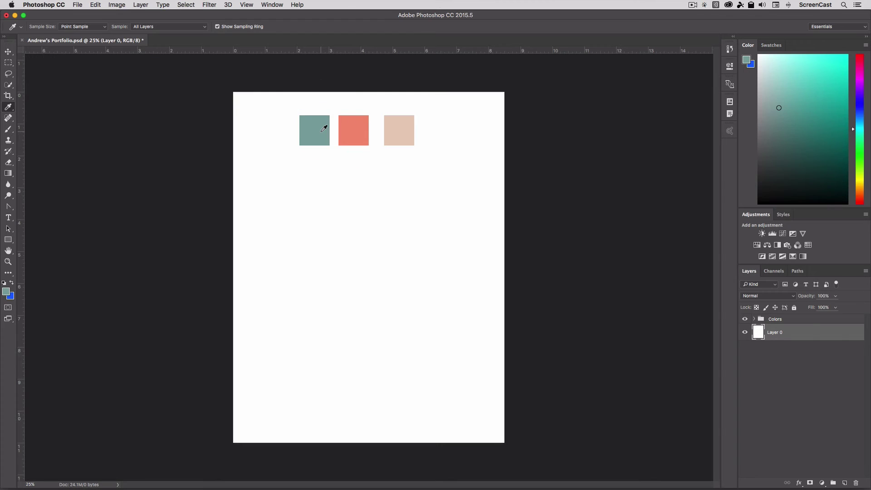
key("alt+BackSpace")
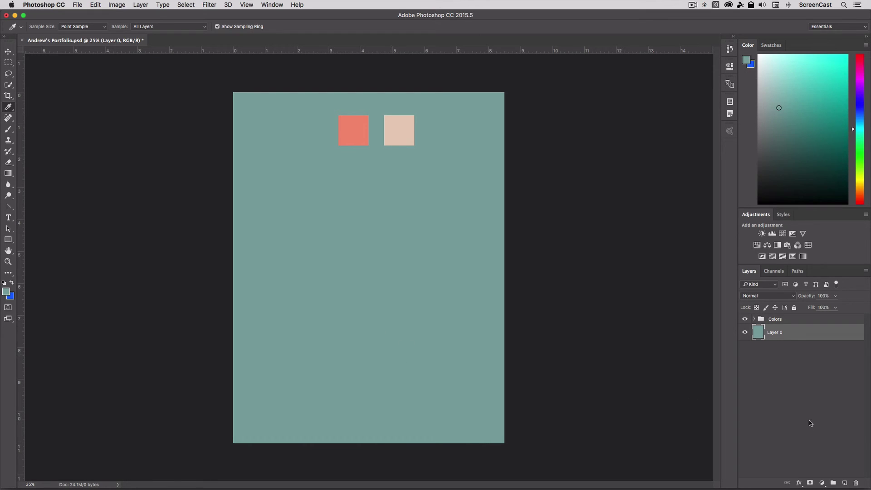
On a new layer, add a 'Reflection' text line in Myriad Pro Bold on the page's left.
left_click(844, 484)
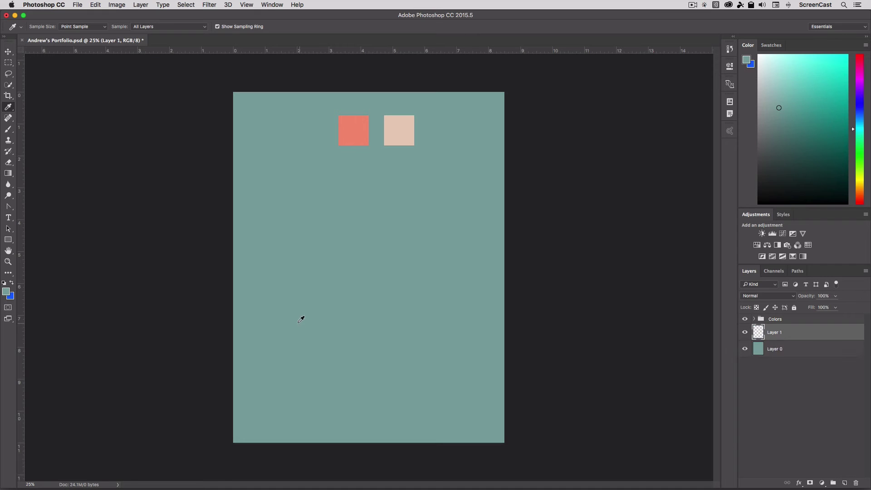
left_click(9, 218)
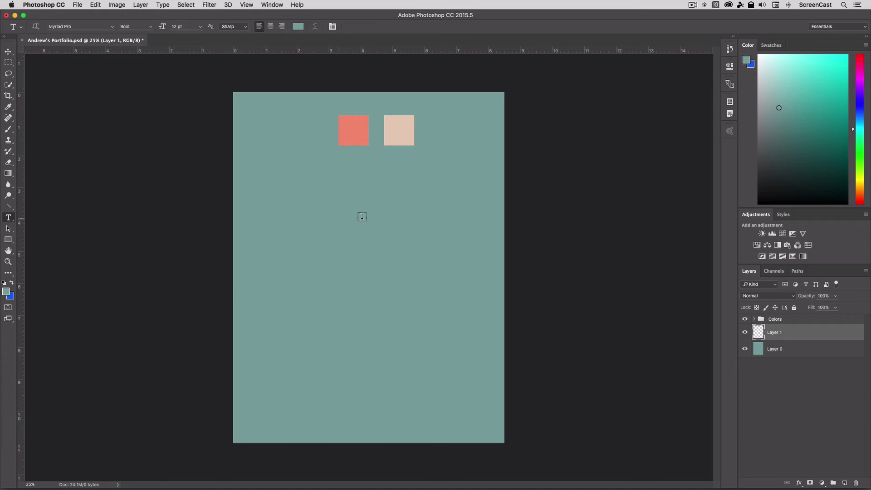
left_click(113, 28)
left_click(114, 28)
left_click(281, 295)
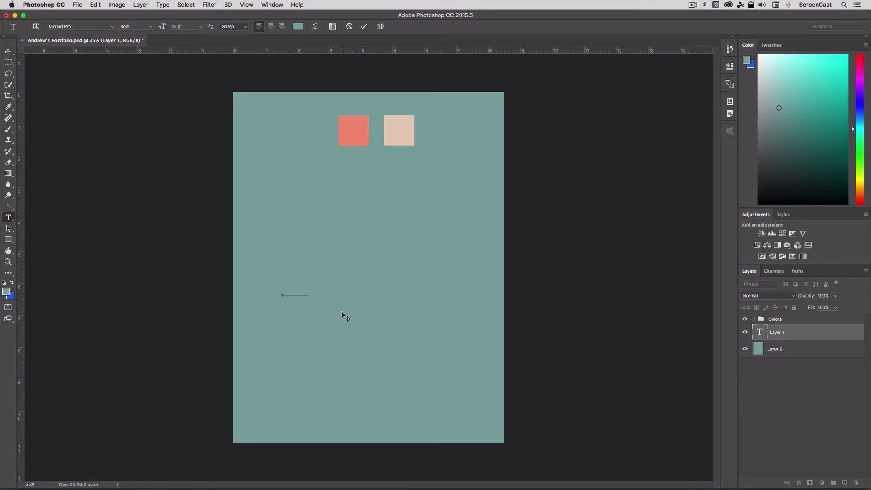
Colour the 'Reflection' heading peach by sampling the peach square.
double_click(288, 292)
left_click(299, 26)
left_click(400, 132)
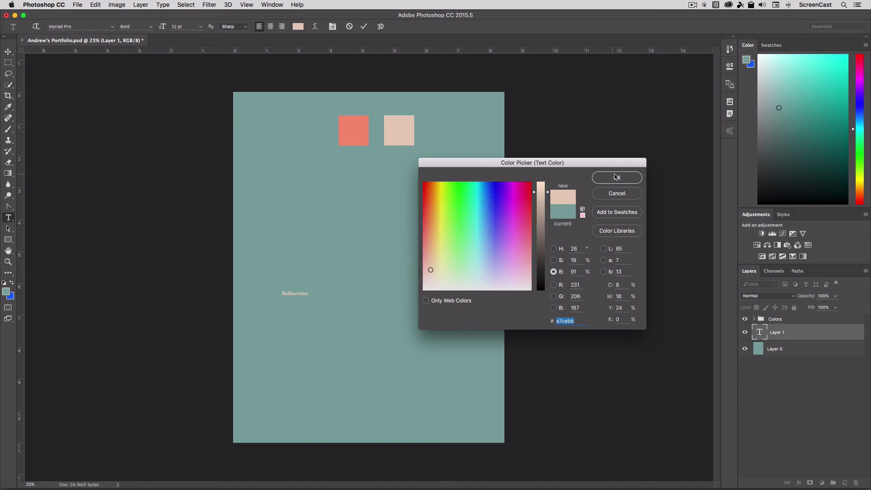
left_click(617, 178)
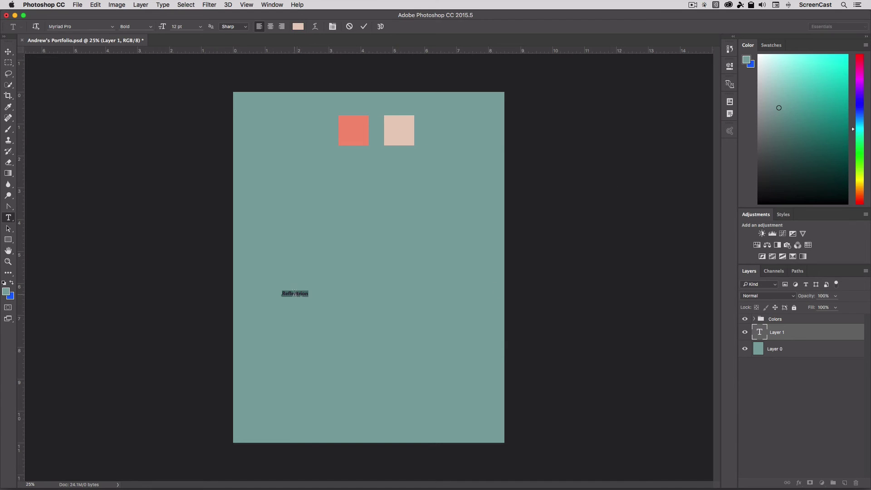
key("Right")
Scale the Reflection heading up to about 319% and move it slightly down.
left_click(9, 52)
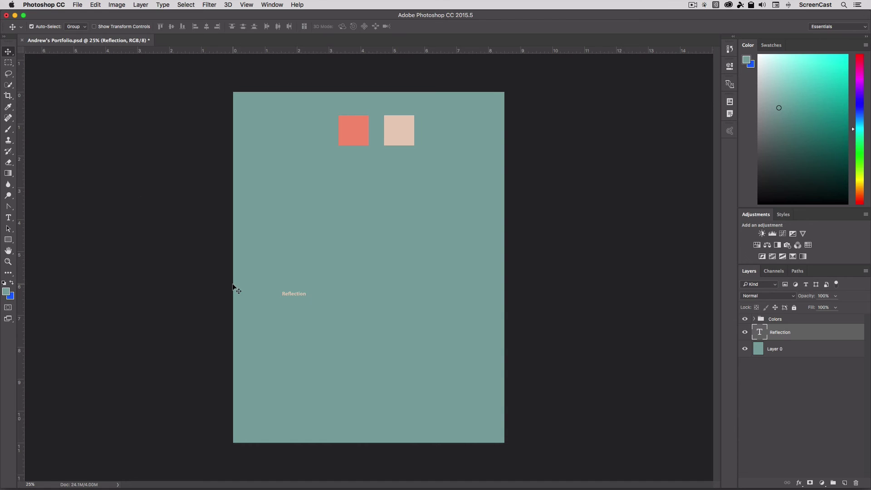
key("super+t")
mouse_move(309, 297)
left_mouse_down()
mouse_move(370, 327)
mouse_move(323, 303)
left_mouse_up()
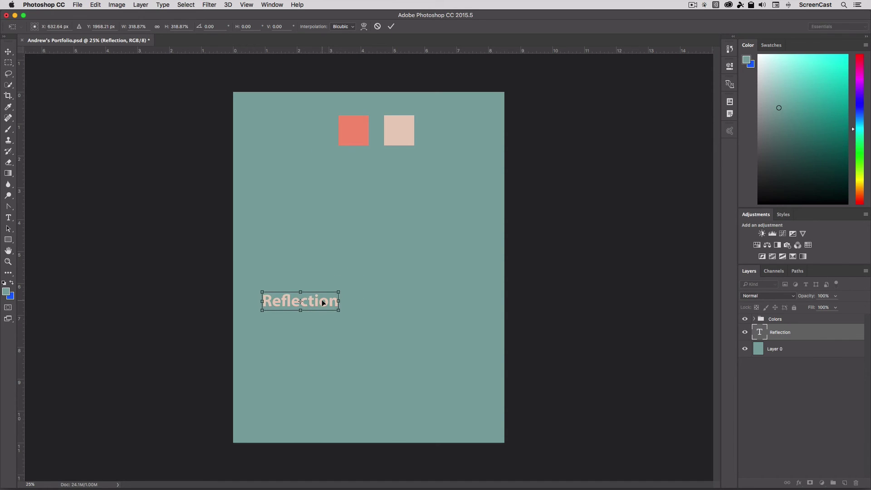
key("Return")
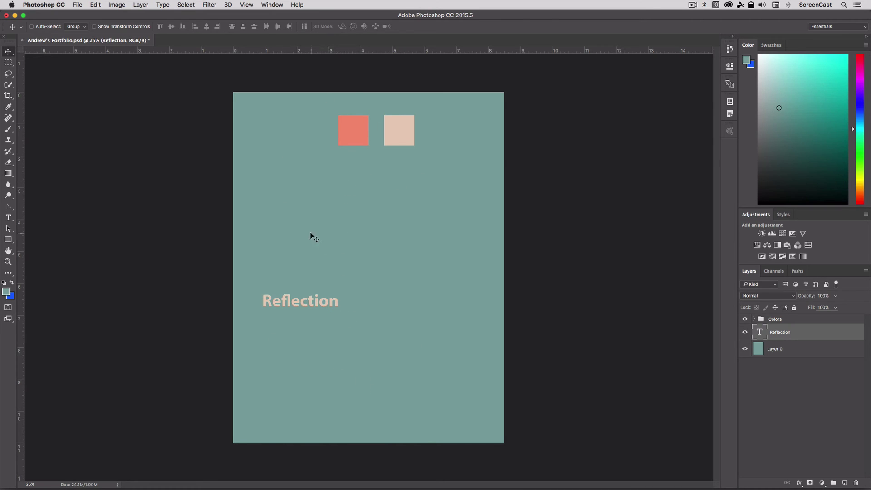
left_click_drag(302, 295, 301, 306)
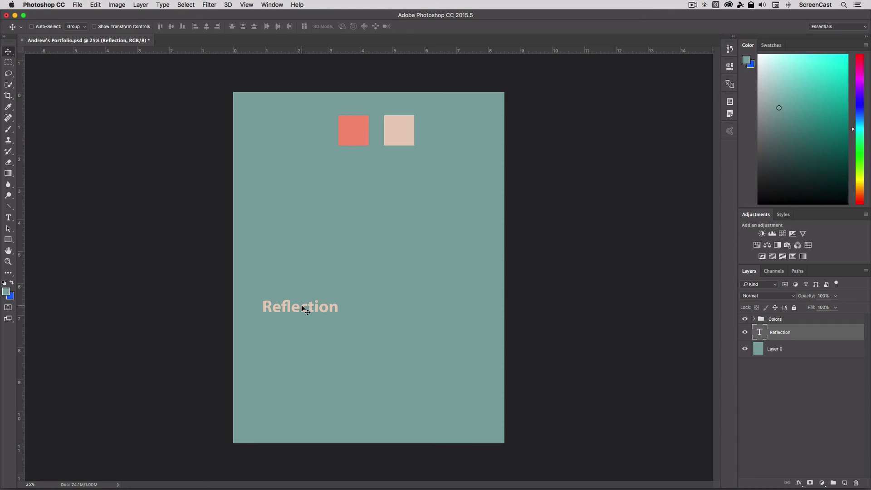
Change the heading's font style to Regular and nudge it left and down.
left_click(95, 4)
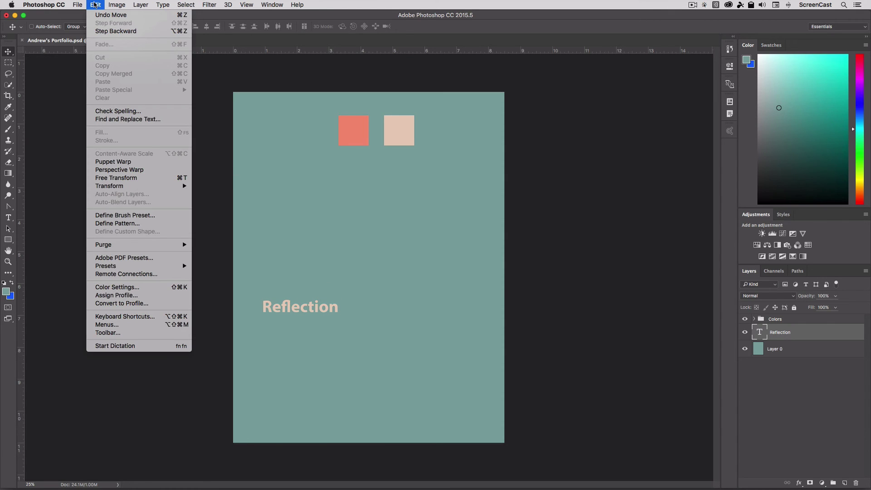
key("Escape")
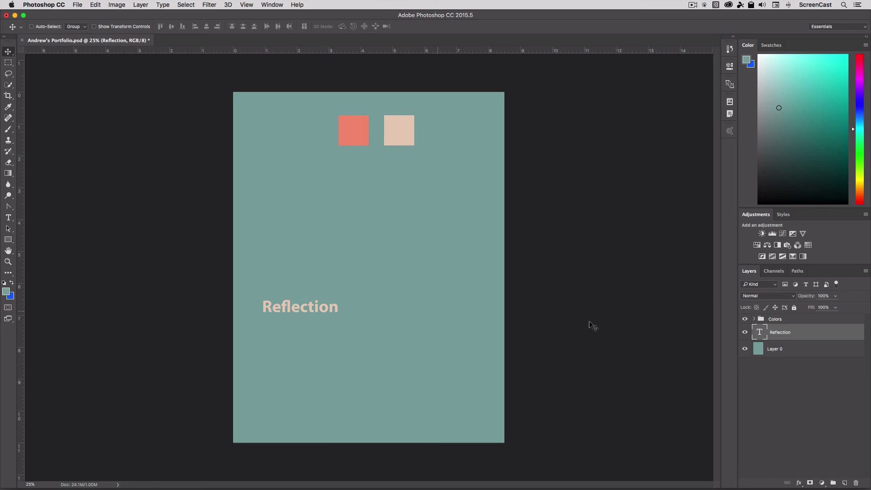
double_click(760, 333)
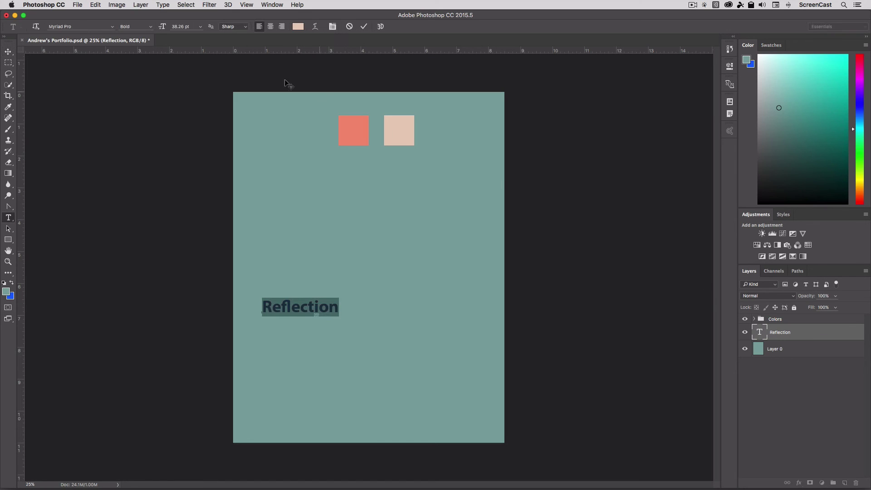
left_click(145, 27)
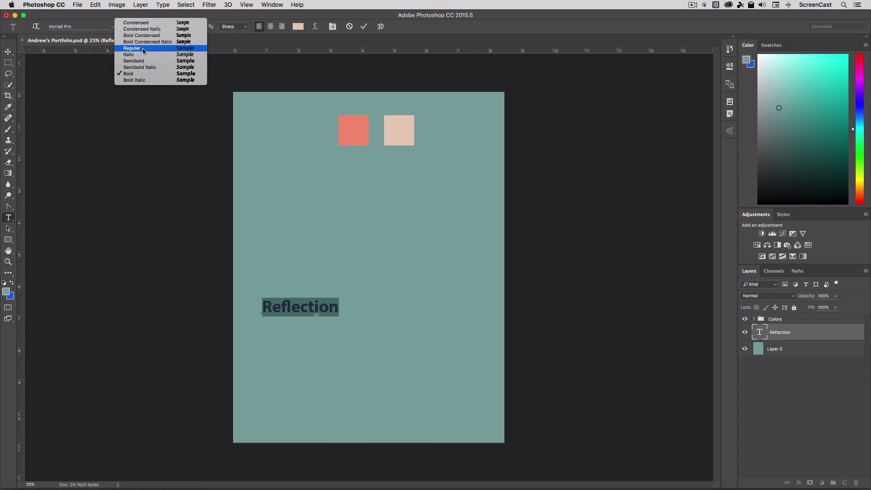
left_click(142, 48)
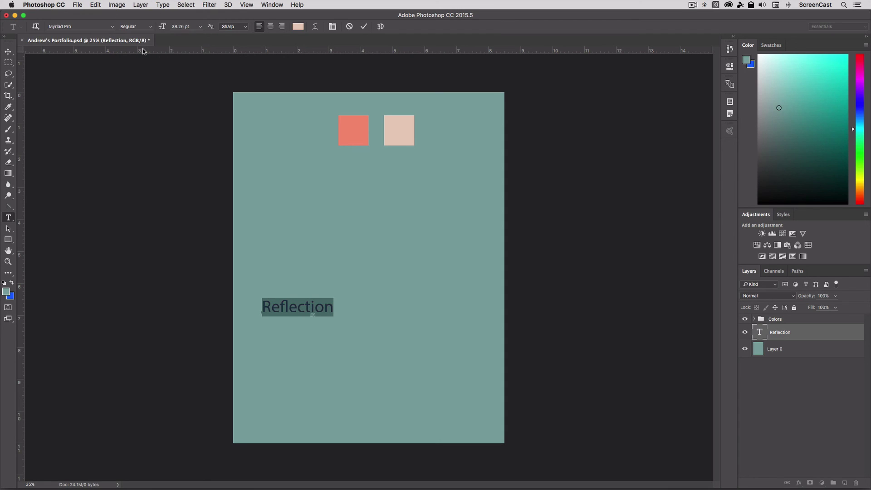
key("super+Return")
key("v")
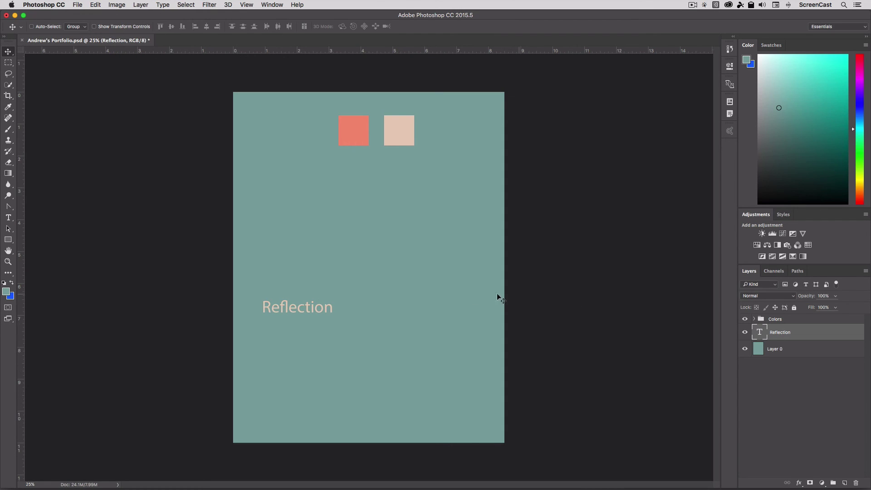
left_click_drag(313, 306, 303, 314)
Set the Reflection heading's font size to 36 pt.
double_click(758, 331)
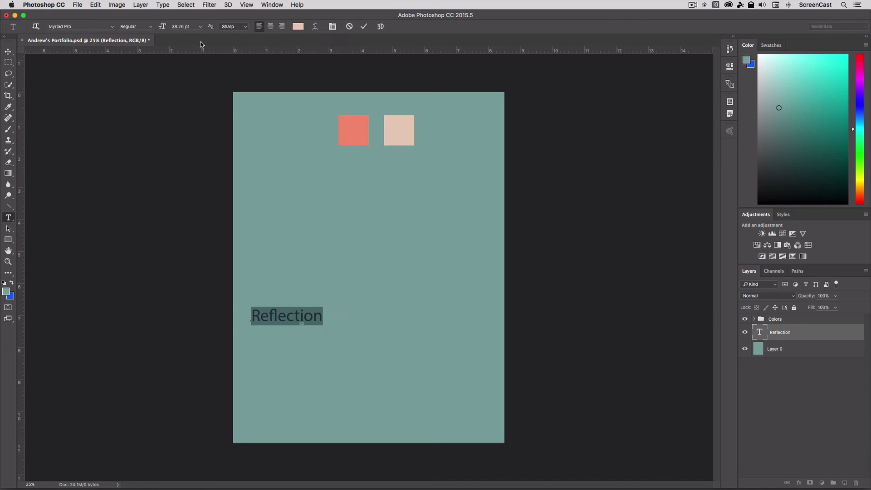
left_click(187, 27)
type("36")
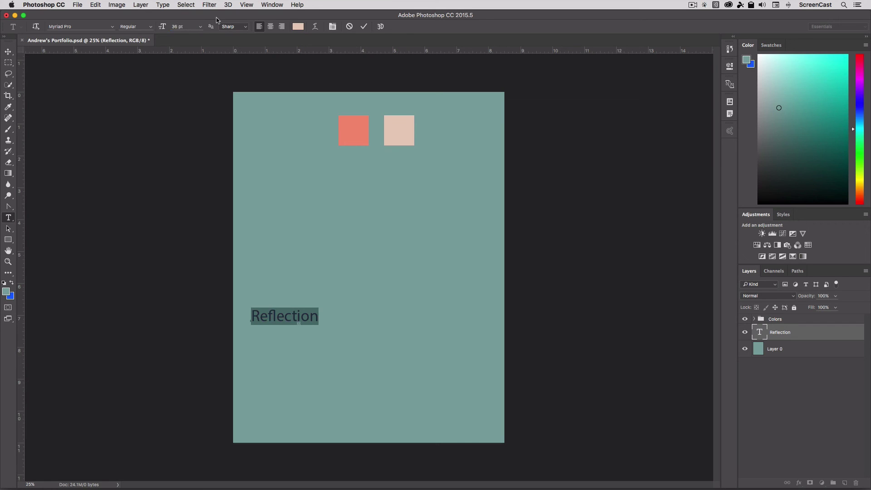
key("super+Return")
Add a new layer with a paragraph text box under the heading, filled with Lorem Ipsum text.
key("v")
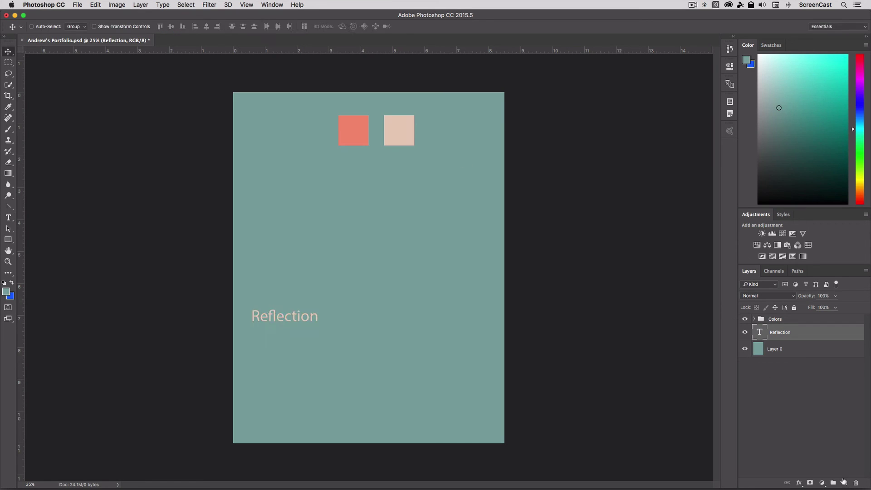
left_click(844, 482)
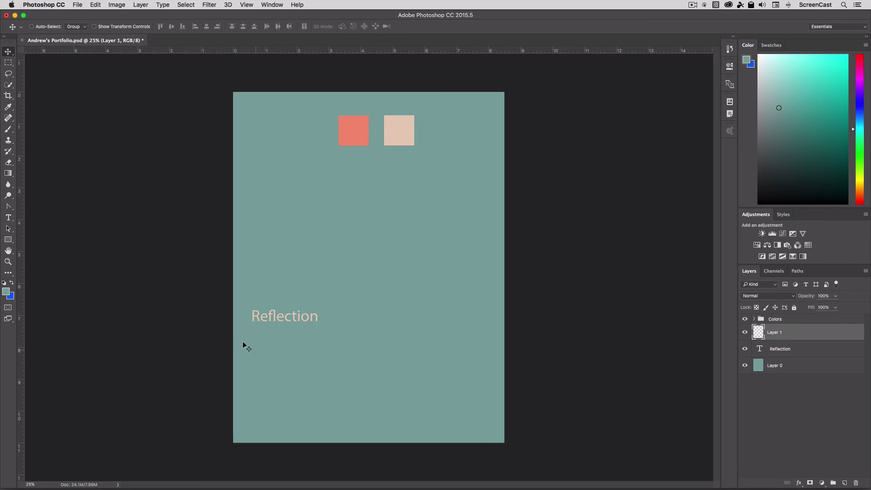
left_click(9, 217)
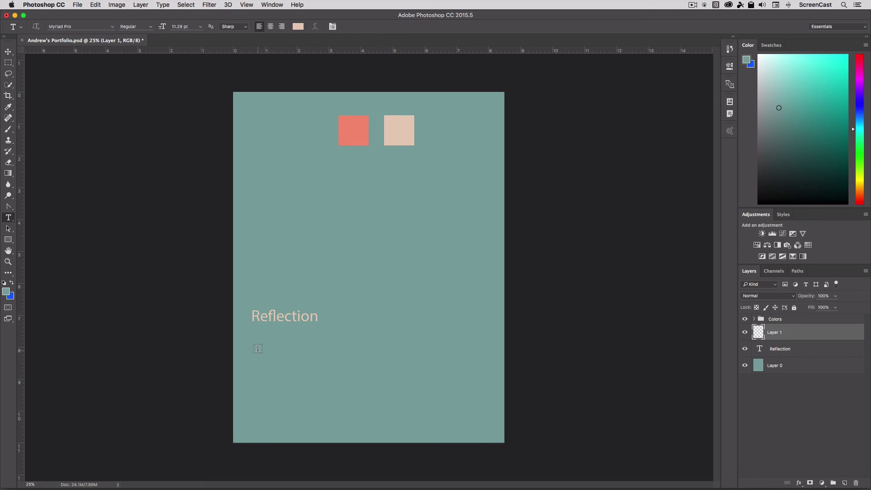
left_click_drag(253, 336, 489, 426)
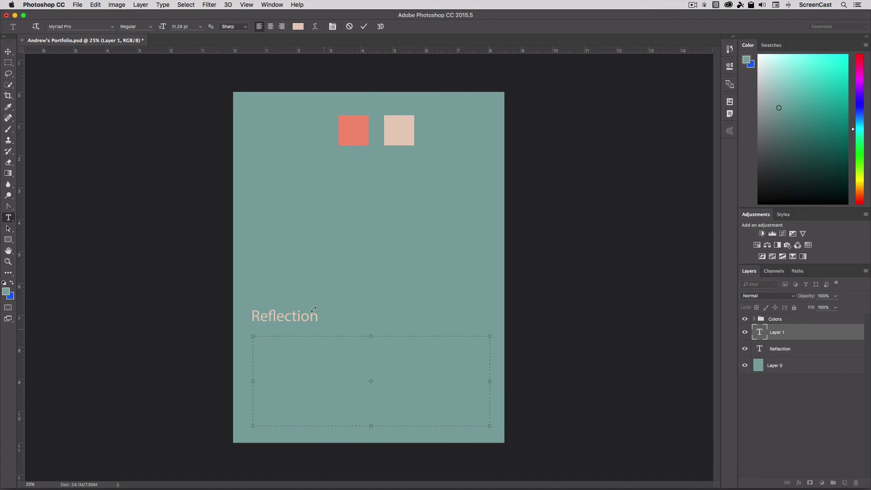
left_click(160, 5)
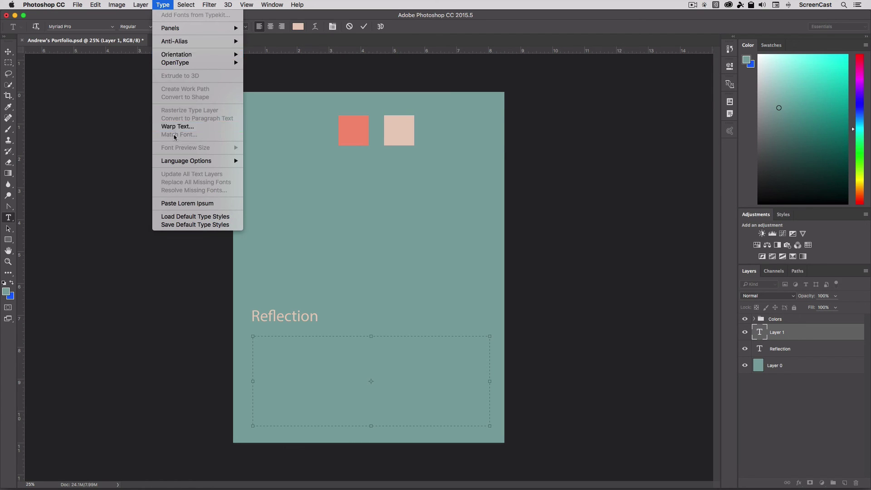
left_click(177, 204)
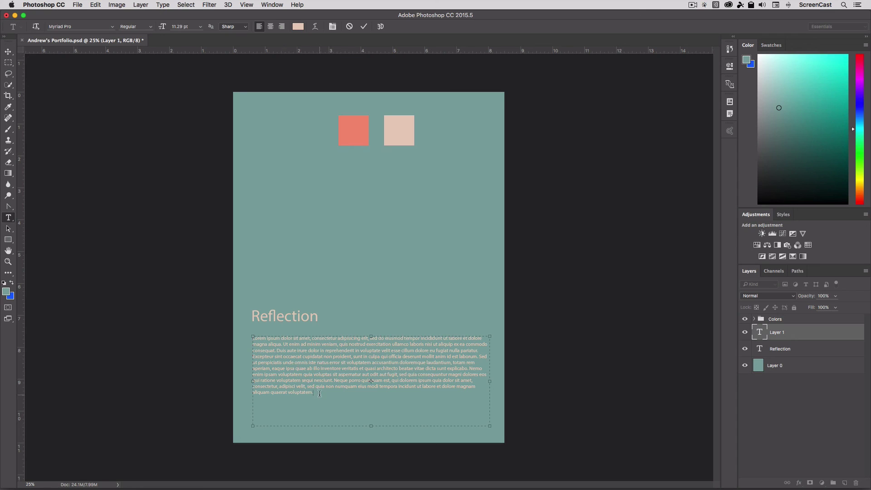
left_click_drag(319, 394, 230, 313)
Set the placeholder paragraph to 14 pt, keeping left alignment.
left_click(200, 26)
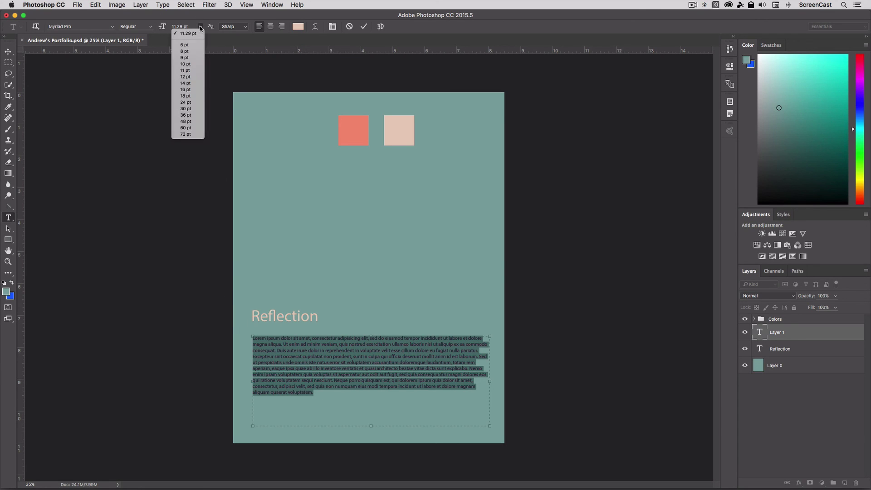
left_click(189, 84)
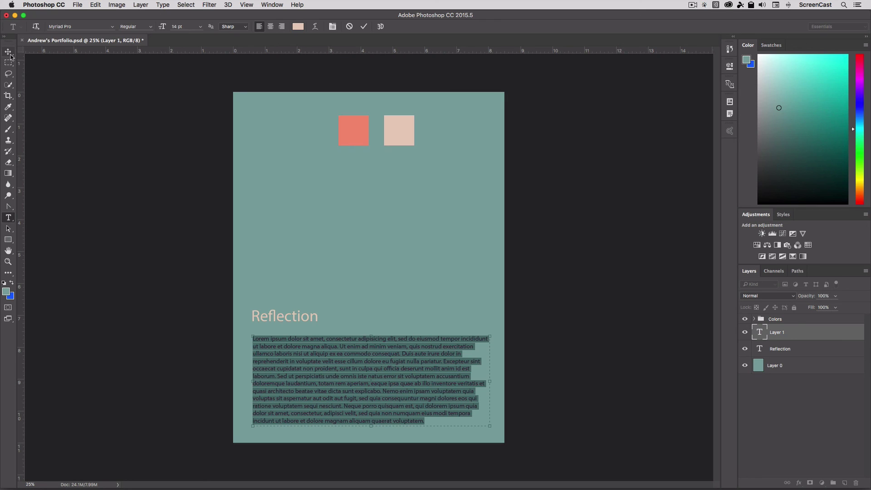
left_click(271, 27)
left_click(259, 26)
Justify the paragraph with its last line aligned left in the Paragraph panel, then commit.
left_click(332, 26)
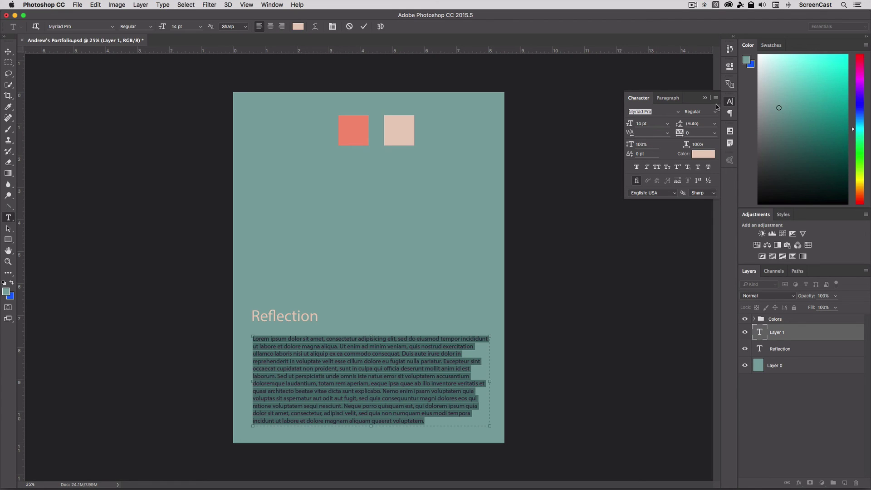
left_click(669, 98)
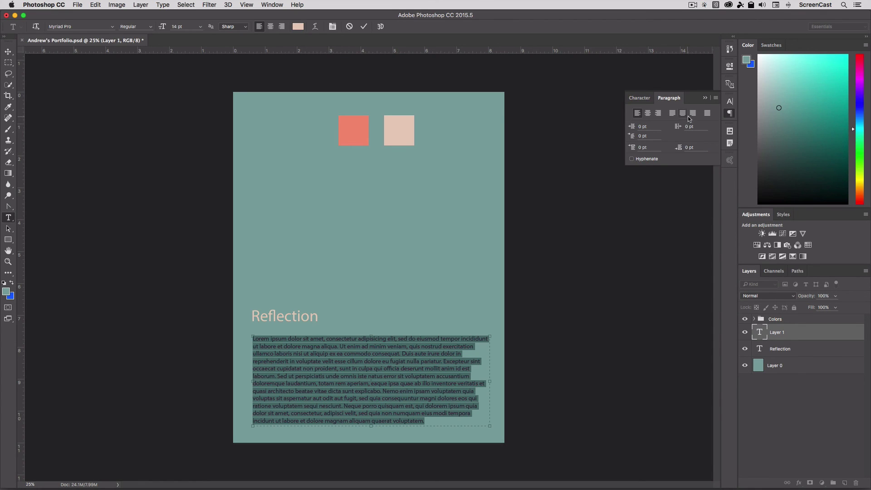
left_click(707, 113)
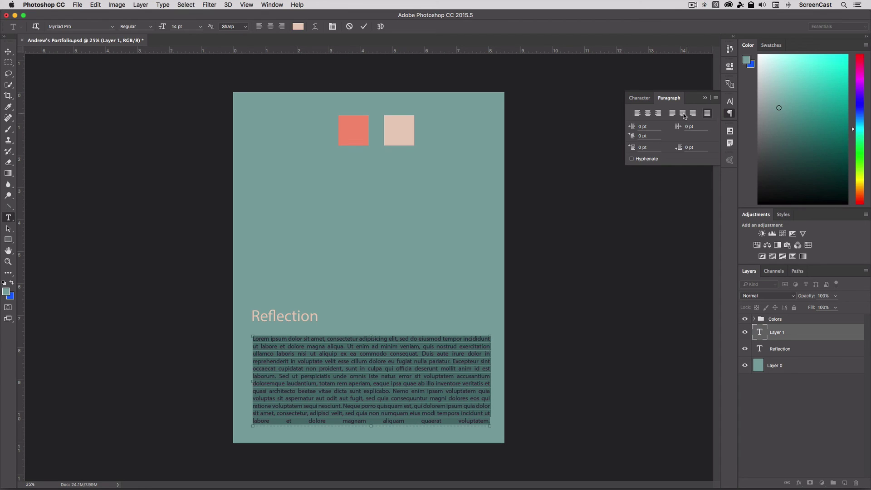
left_click(672, 113)
left_click(729, 113)
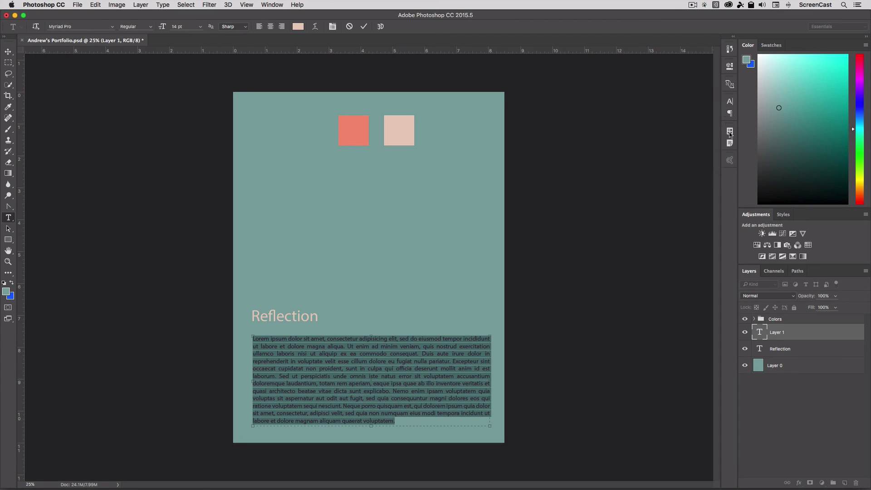
key("super+Return")
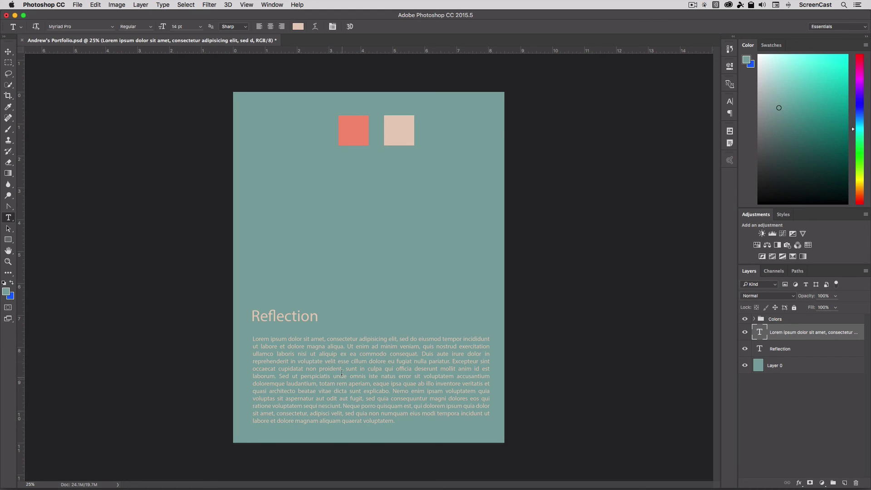
Hide the Colors group in the Layers panel so the coral and beige swatches disappear.
left_click(745, 320)
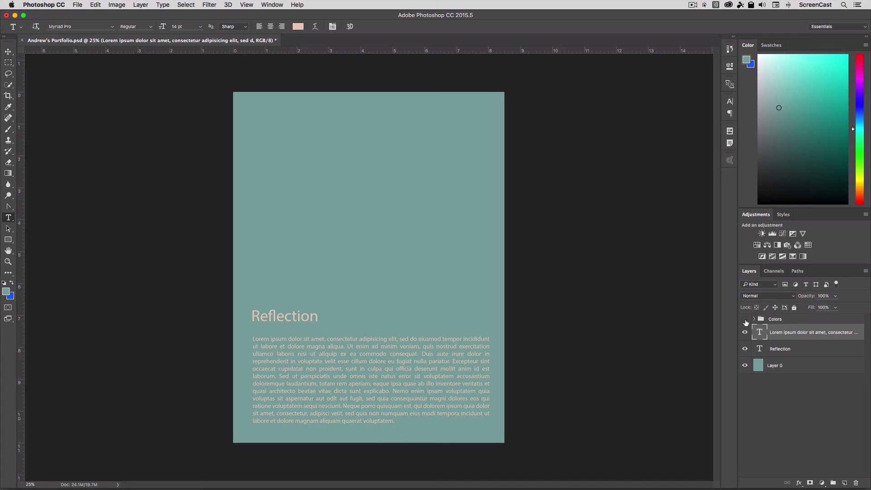